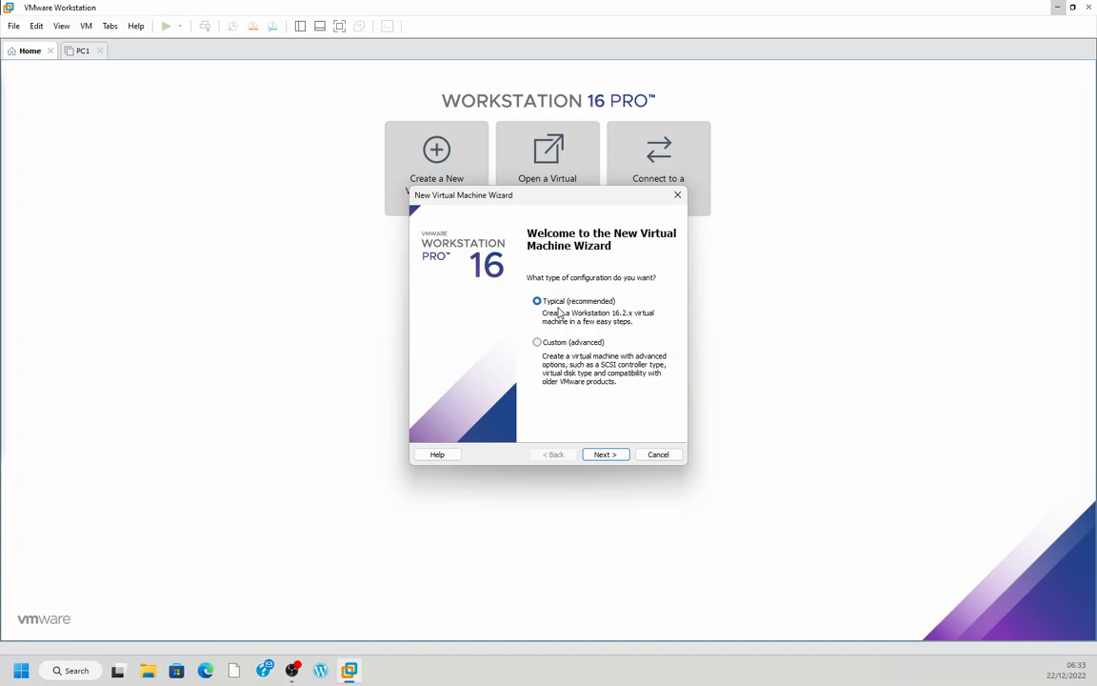
Use the typical configuration and install from the disc image Check_Point_R77.30_for_3200_5000_Appliances in the VMware Lab image folder
{"action": "left_click", "coordinate": [605, 455]}
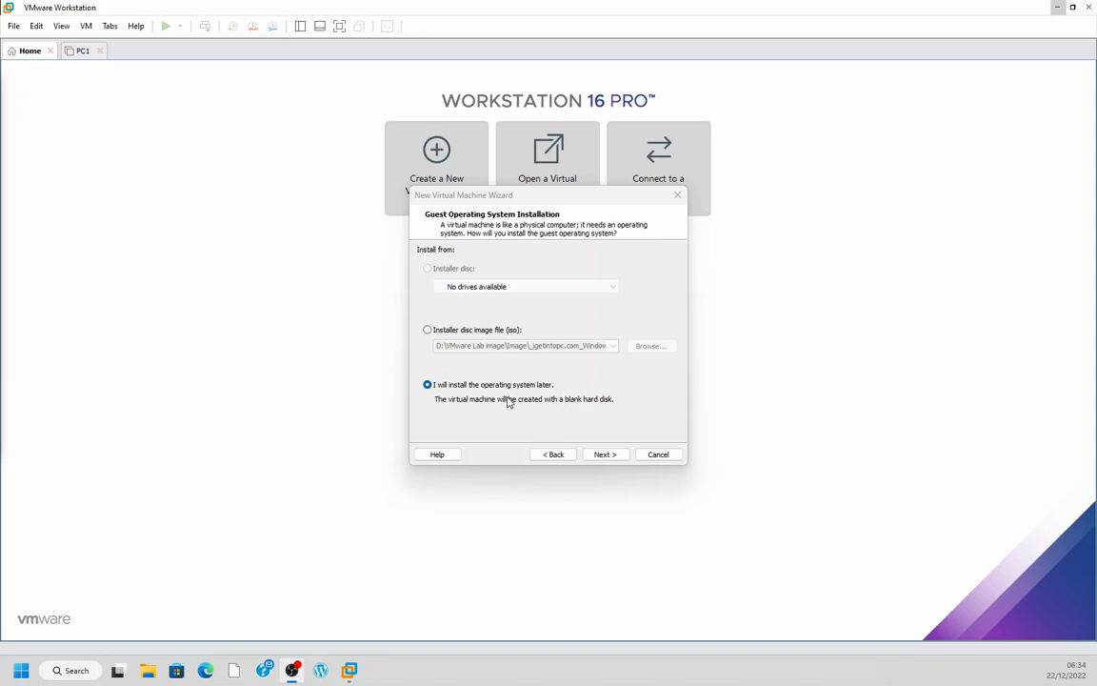
{"action": "left_click", "coordinate": [428, 331]}
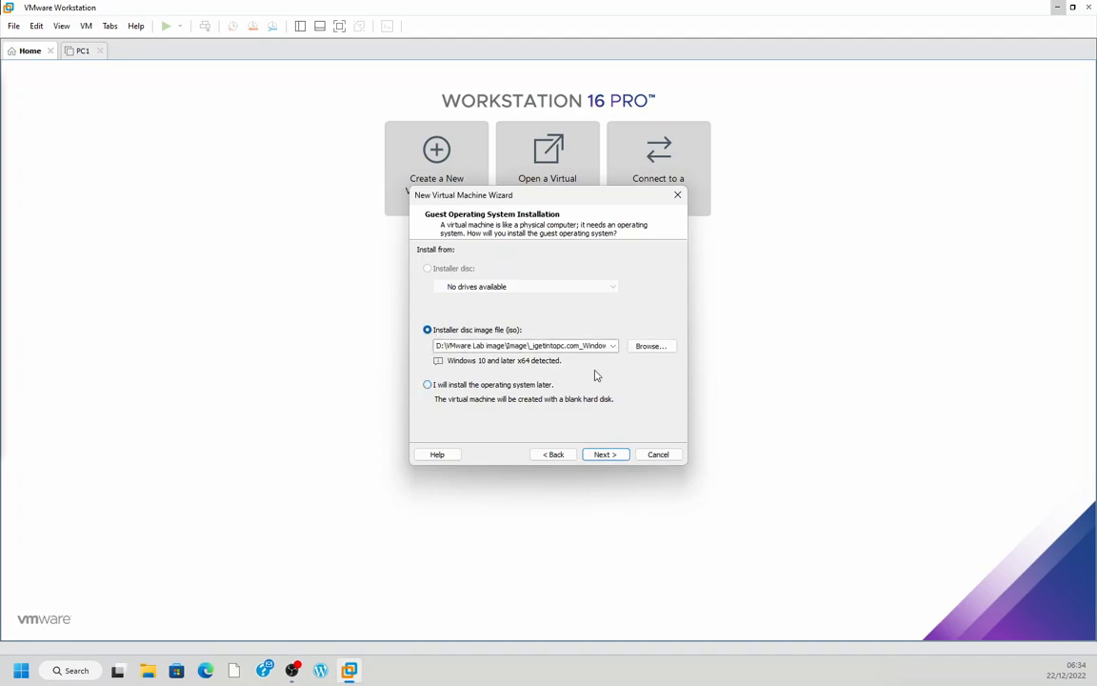
{"action": "left_click", "coordinate": [650, 350]}
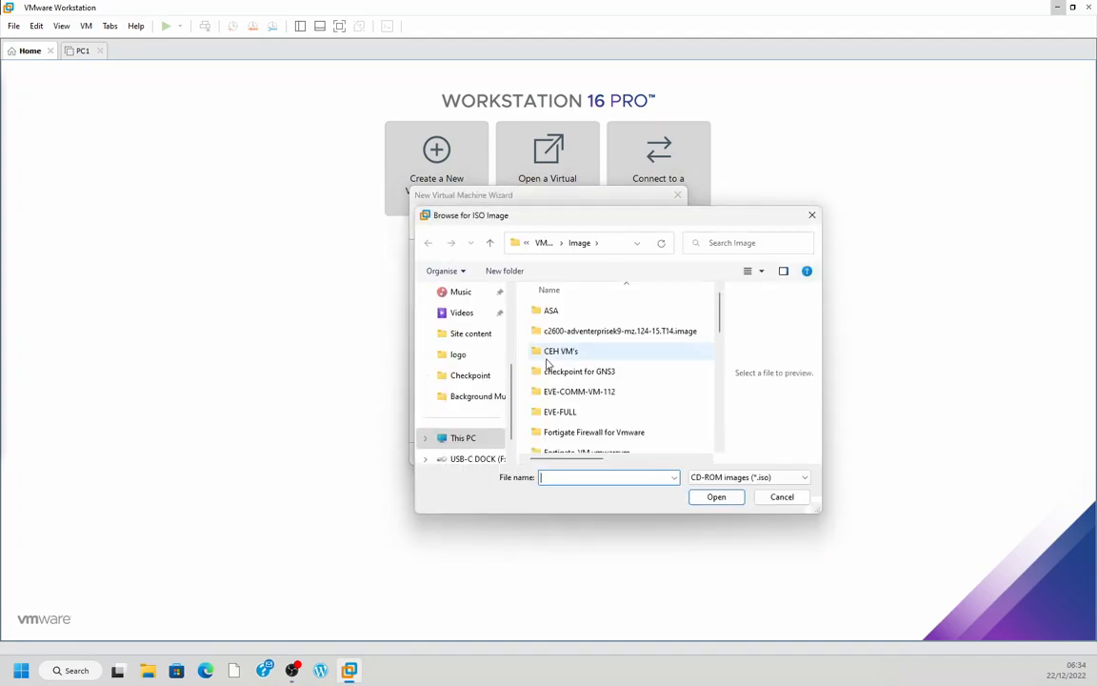
{"action": "scroll", "coordinate": [550, 410], "scroll_direction": "down", "scroll_amount": 5}
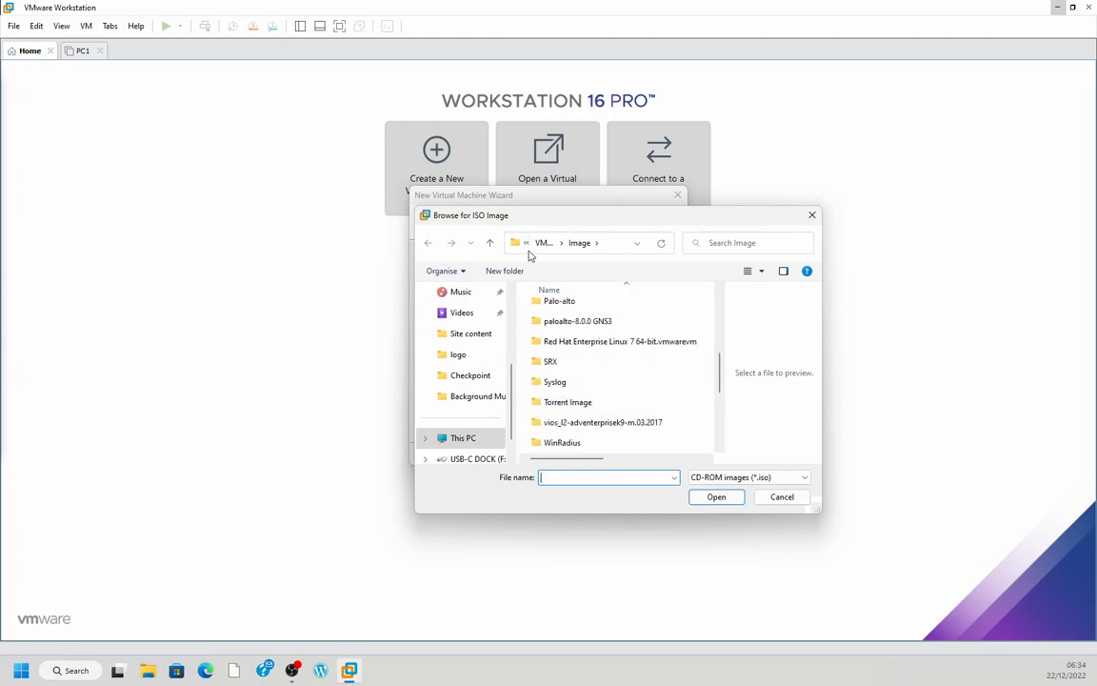
{"action": "left_click", "coordinate": [544, 242]}
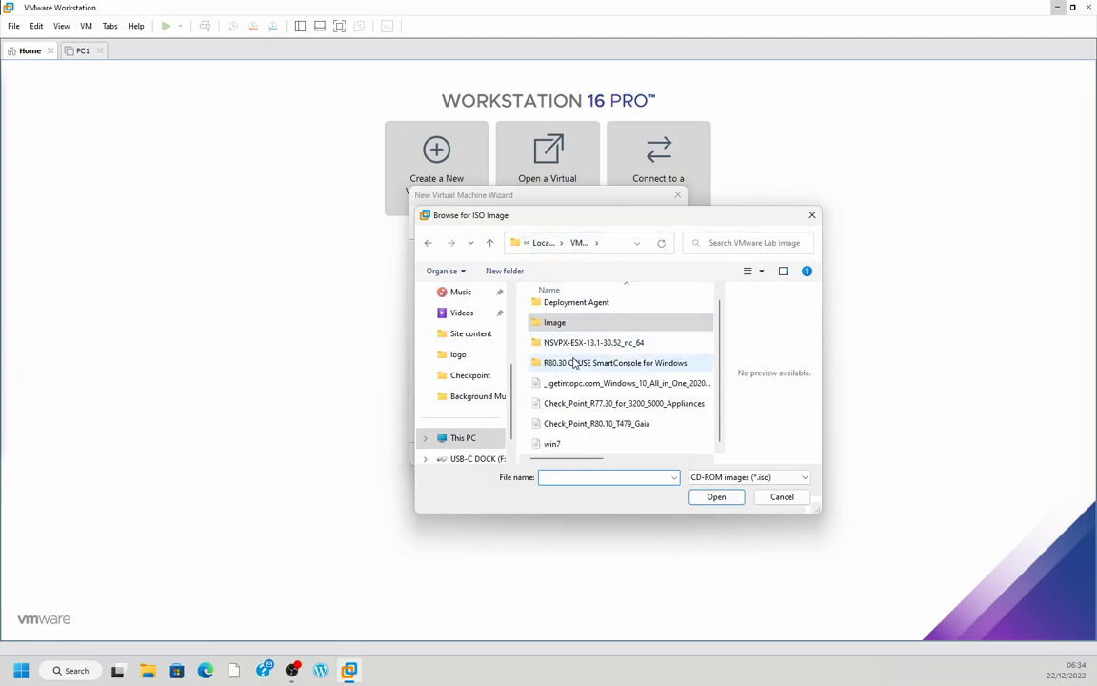
{"action": "left_click", "coordinate": [602, 406]}
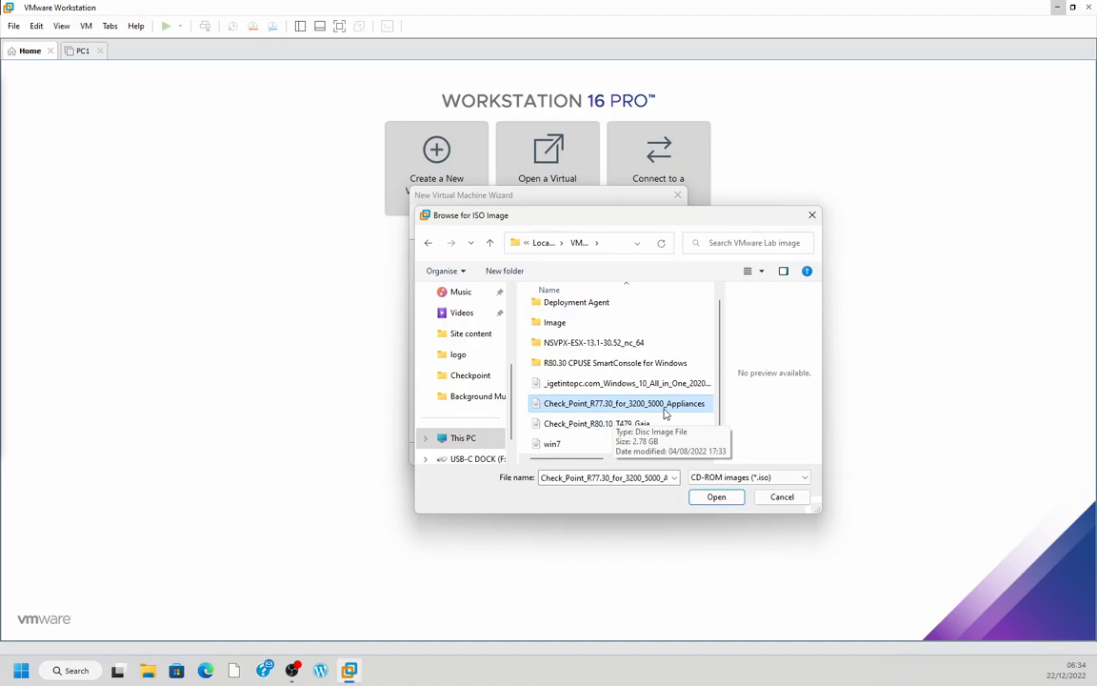
{"action": "left_click", "coordinate": [716, 499]}
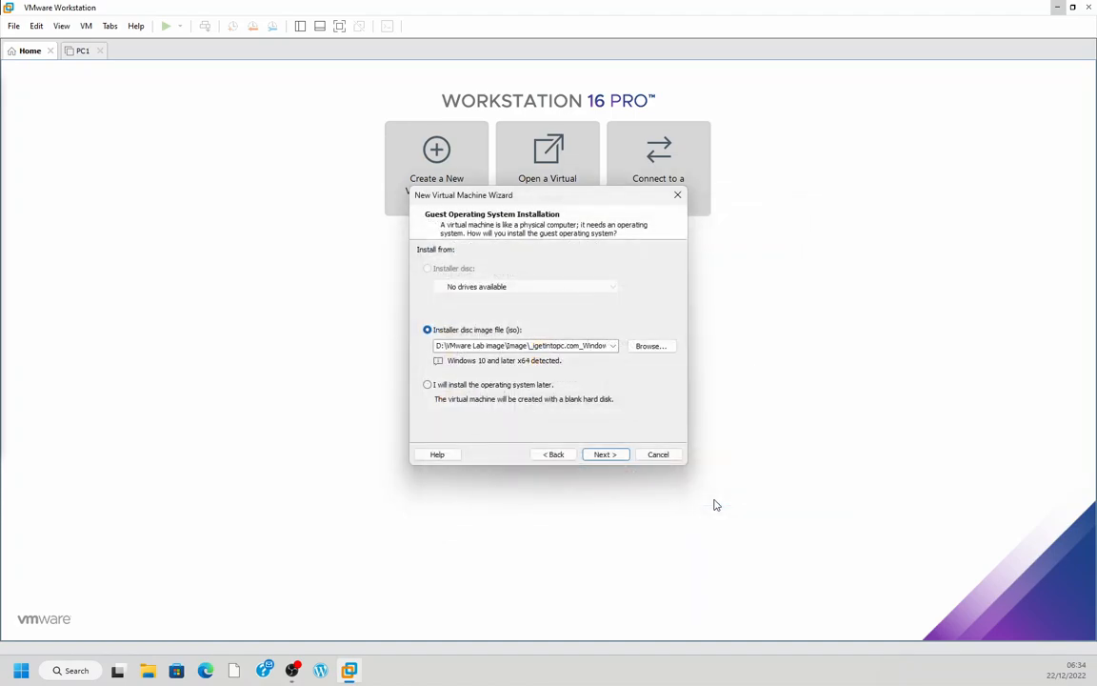
{"action": "left_click", "coordinate": [615, 463]}
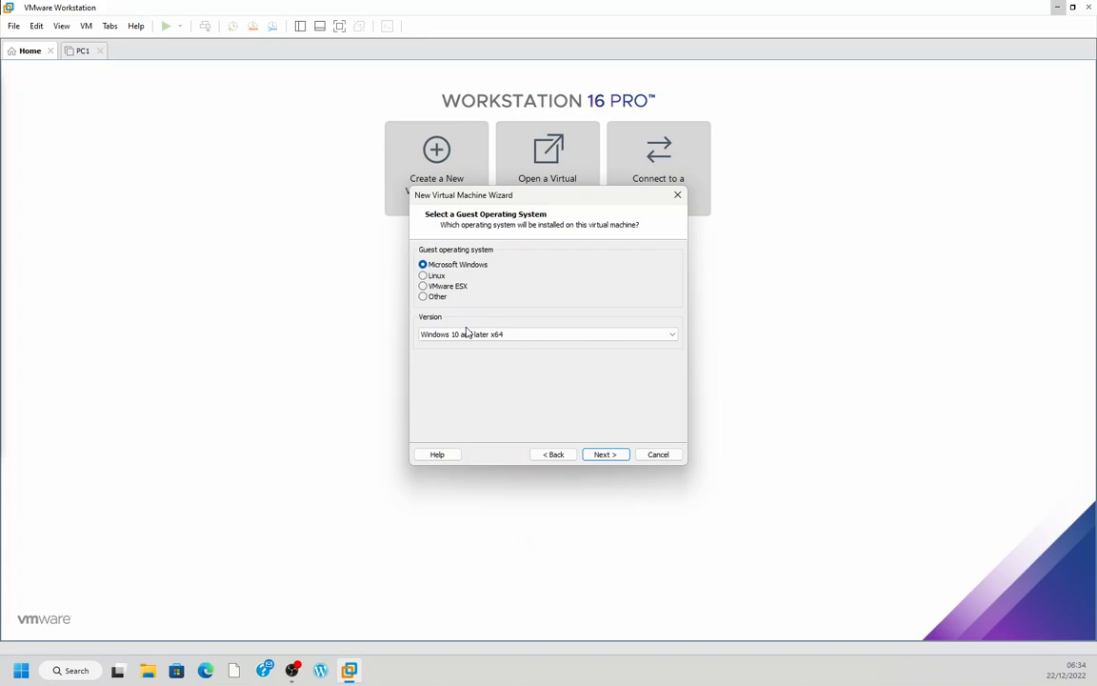
Set the guest operating system to Other with the version Other 64-bit
{"action": "left_click", "coordinate": [441, 276]}
{"action": "left_click", "coordinate": [441, 298]}
{"action": "left_click", "coordinate": [456, 335]}
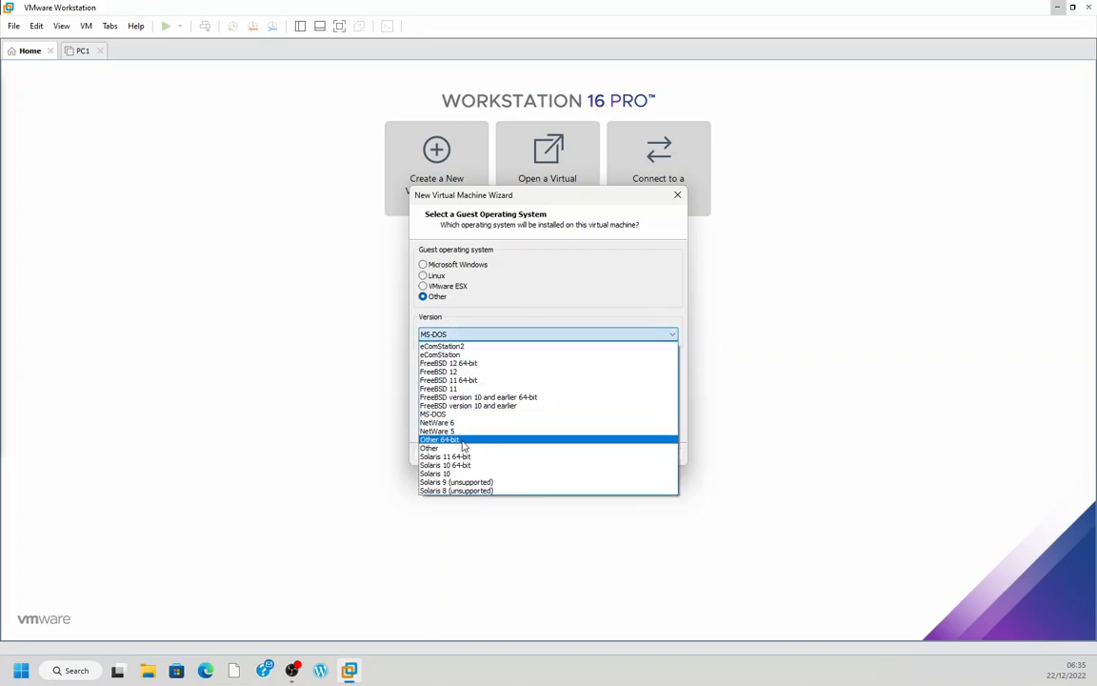
{"action": "left_click", "coordinate": [463, 441]}
{"action": "left_click", "coordinate": [605, 454]}
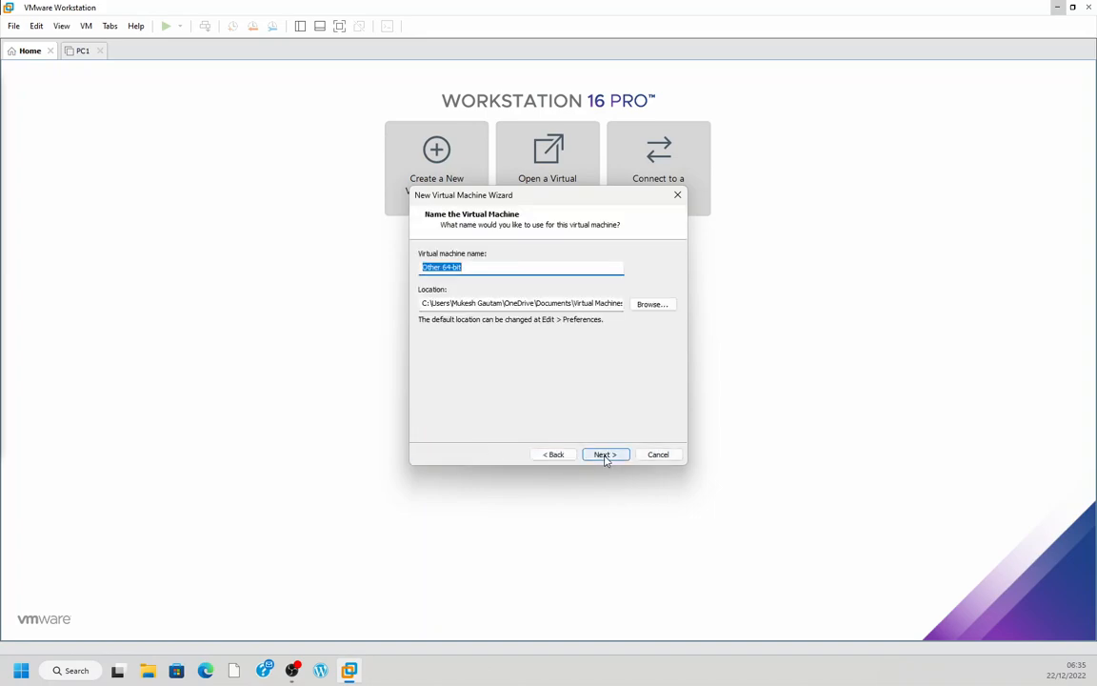
Name the virtual machine Managment
{"action": "left_click", "coordinate": [476, 268]}
{"action": "left_click_drag", "start_coordinate": [473, 268], "coordinate": [419, 271]}
{"action": "type", "text": "Managment"}
Browse for the virtual machine's location and select the VMWARE folder on Local Disk (D:)
{"action": "left_click", "coordinate": [662, 308]}
{"action": "scroll", "coordinate": [544, 351], "scroll_direction": "down", "scroll_amount": 5}
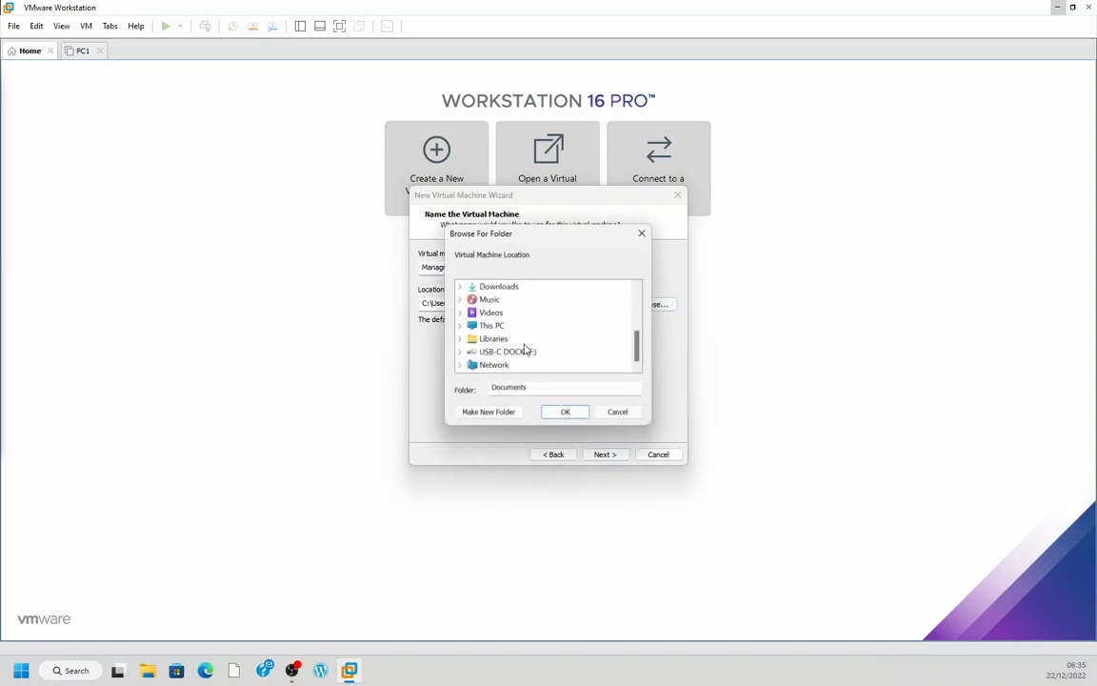
{"action": "double_click", "coordinate": [503, 326]}
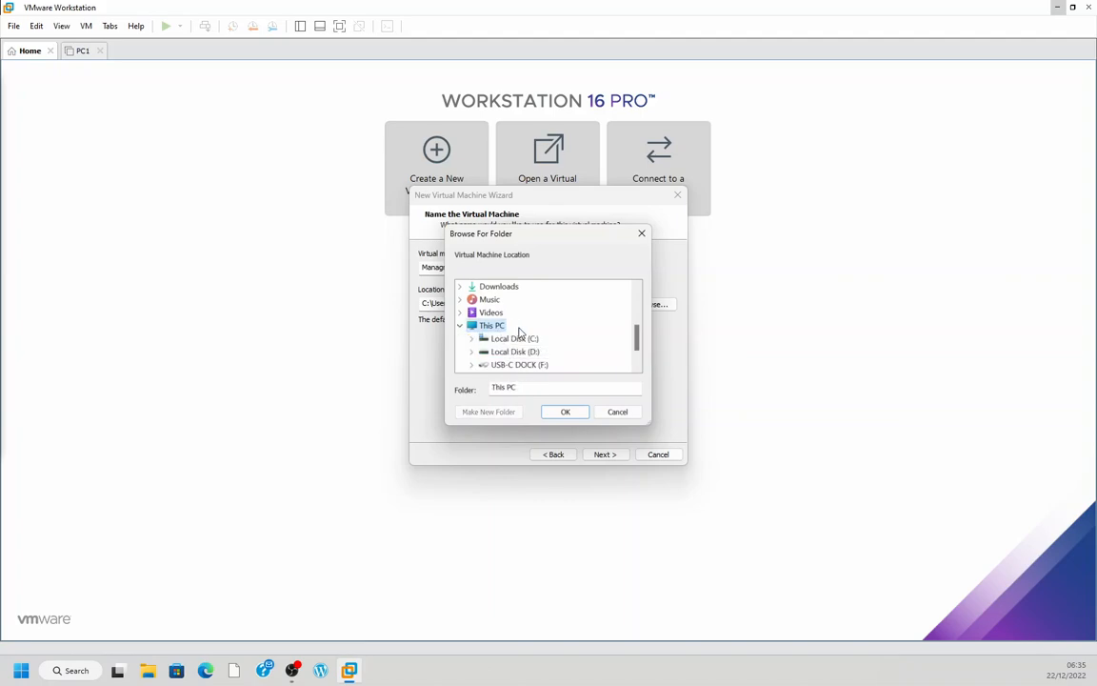
{"action": "double_click", "coordinate": [519, 299]}
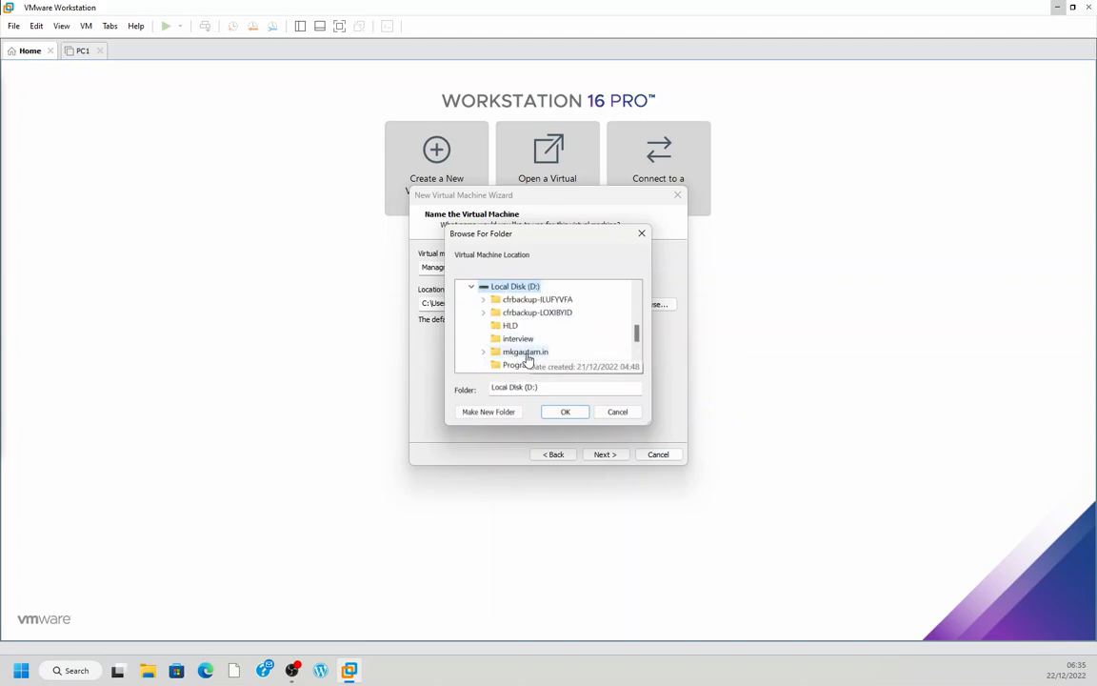
{"action": "scroll", "coordinate": [527, 352], "scroll_direction": "down", "scroll_amount": 5}
{"action": "double_click", "coordinate": [519, 300]}
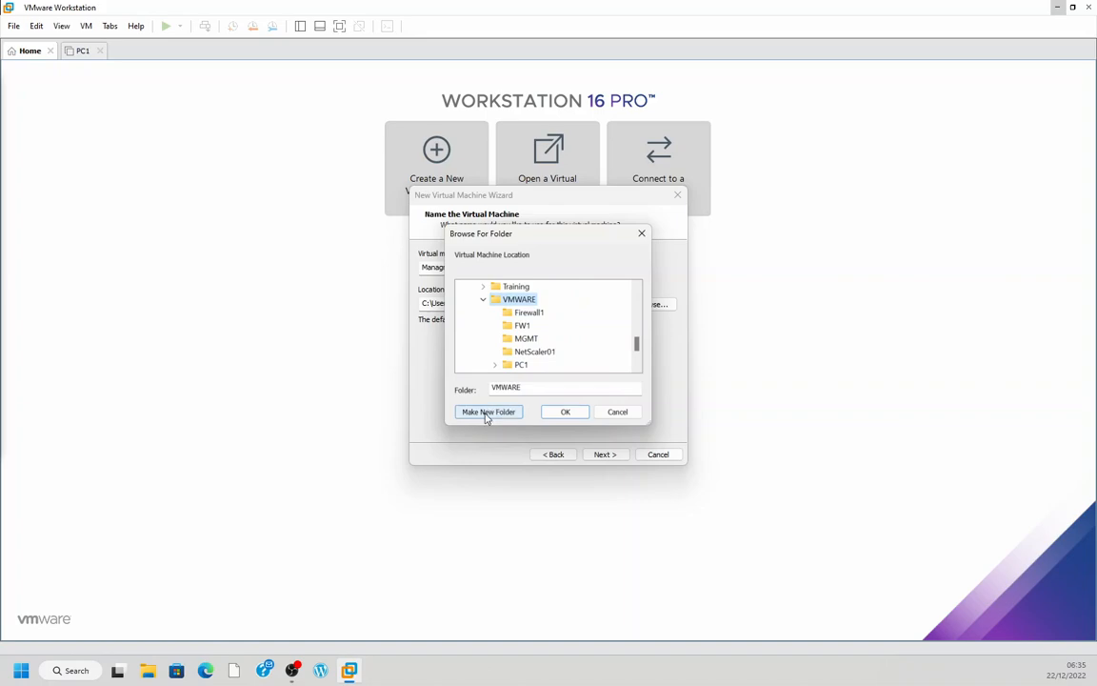
Create a folder named Management inside VMWARE and use it as the virtual machine's location
{"action": "left_click", "coordinate": [488, 412]}
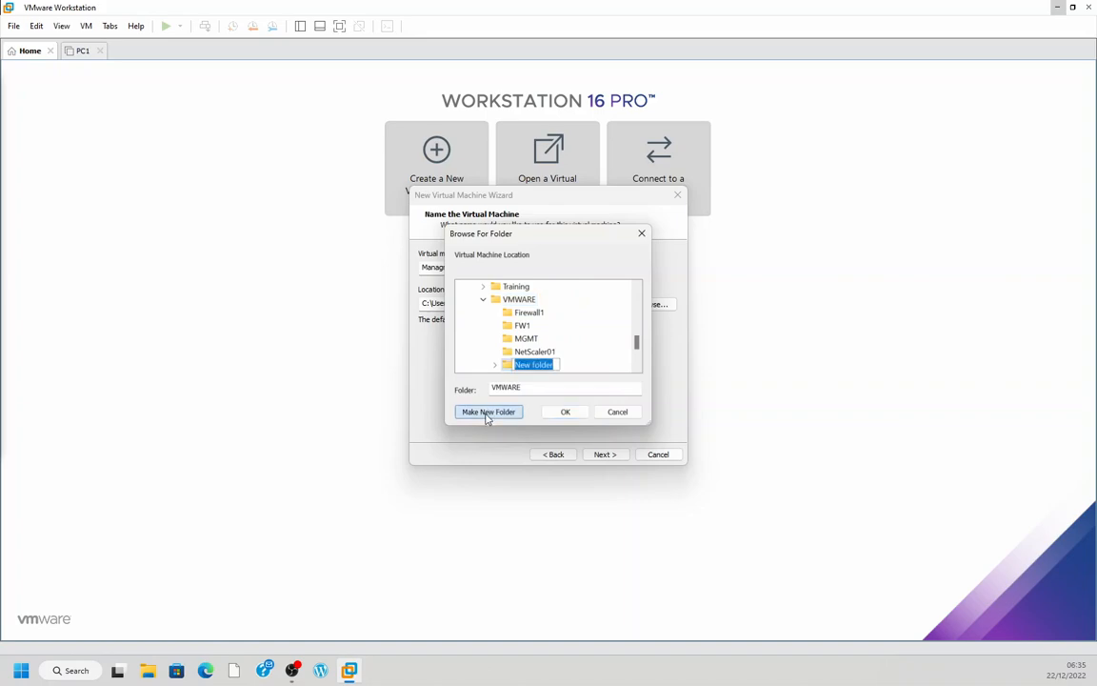
{"action": "type", "text": "Managment"}
{"action": "key", "text": "BackSpace"}
{"action": "key", "text": "BackSpace"}
{"action": "key", "text": "BackSpace"}
{"action": "key", "text": "BackSpace"}
{"action": "type", "text": "ement"}
{"action": "left_click", "coordinate": [572, 414]}
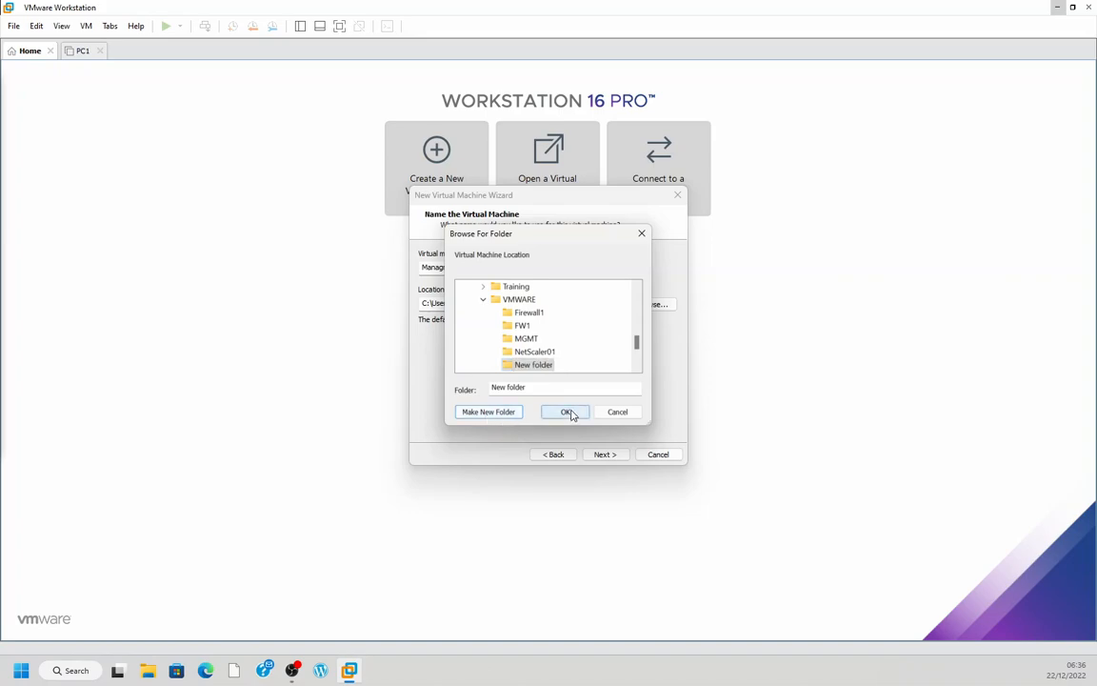
{"action": "left_click", "coordinate": [572, 415]}
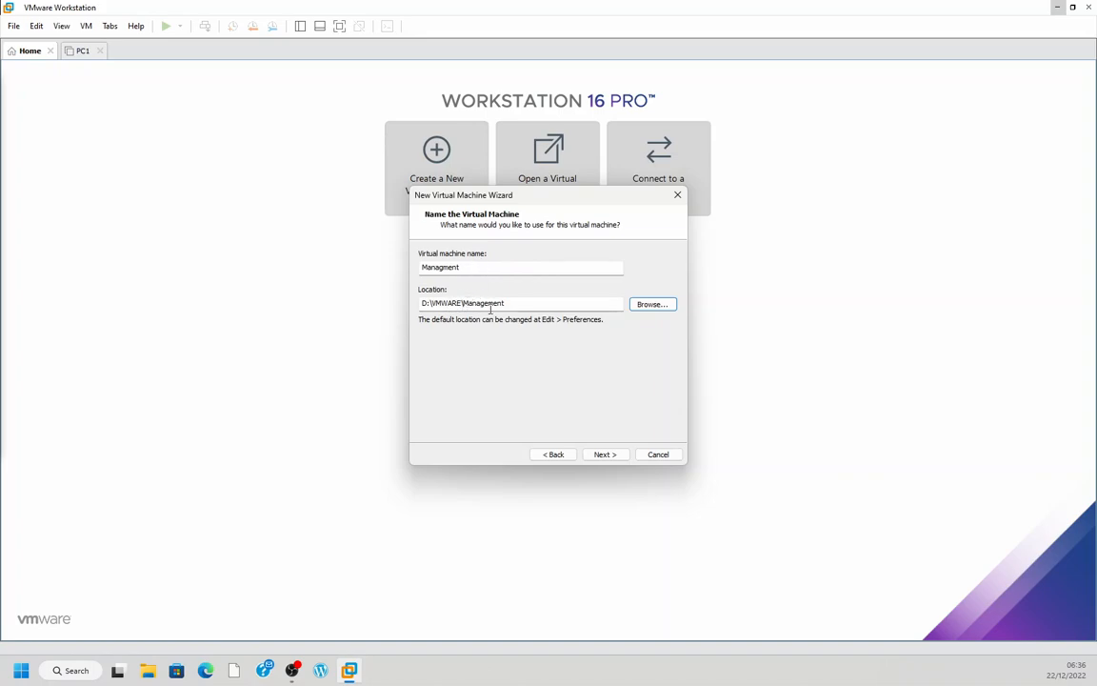
Set the maximum disk size to 80 GB, keeping the virtual disk split into multiple files
{"action": "left_click", "coordinate": [606, 454]}
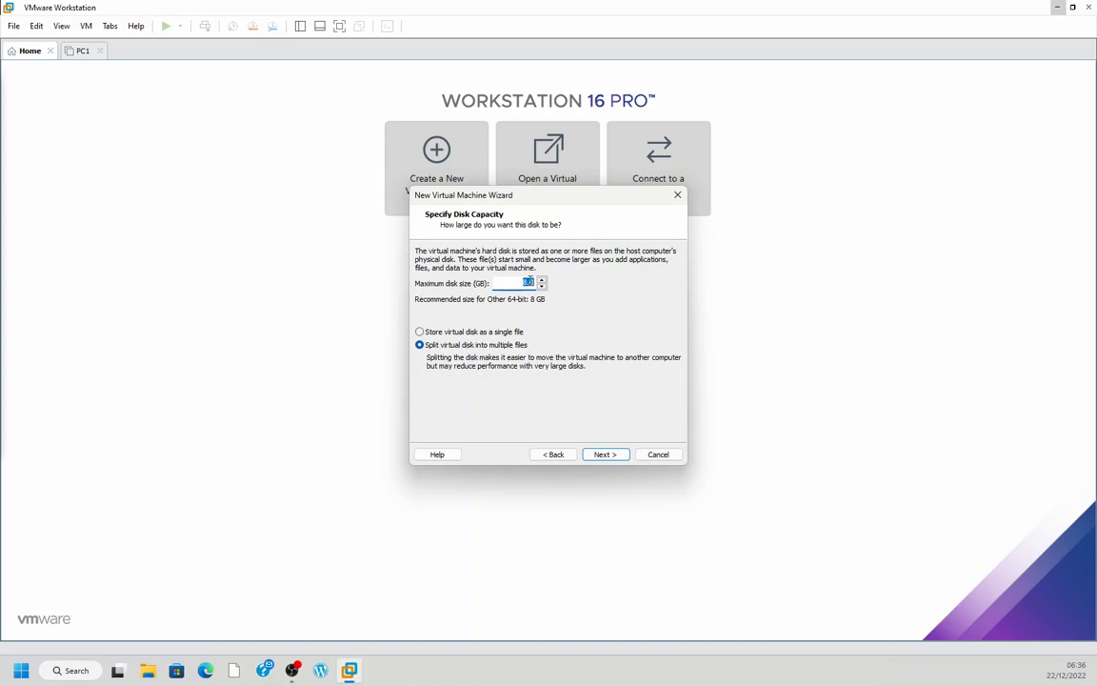
{"action": "type", "text": "80"}
{"action": "left_click", "coordinate": [605, 455]}
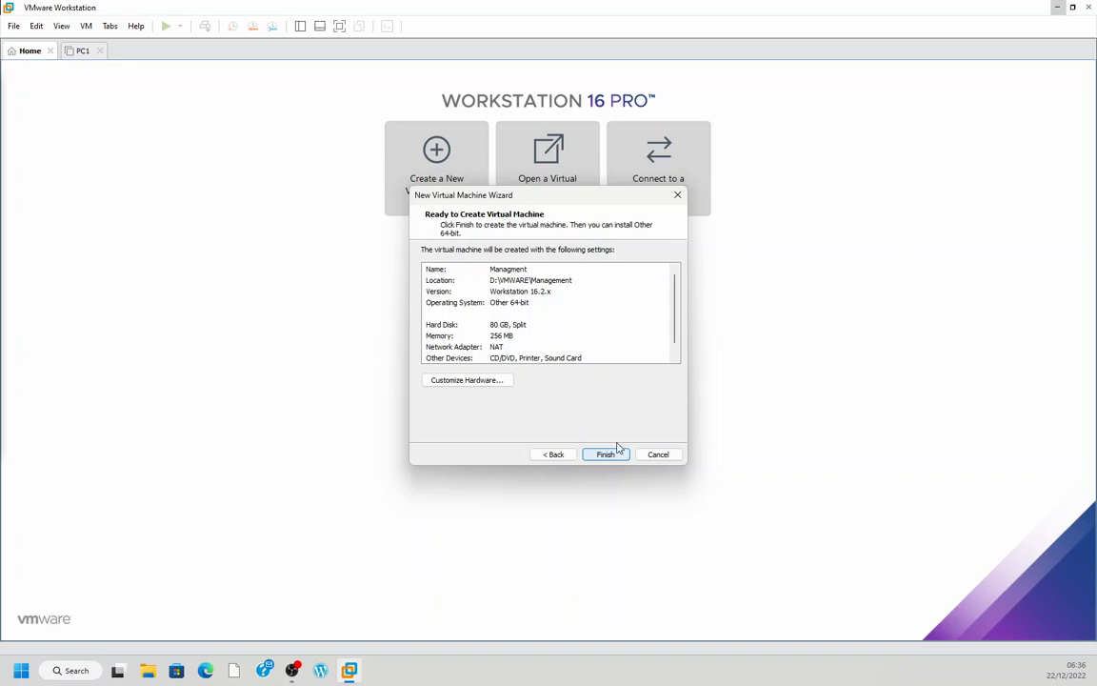
Review the new virtual machine's summary: operating system, hard disk, memory, network adapter and other devices
{"action": "left_click_drag", "start_coordinate": [582, 201], "coordinate": [541, 134]}
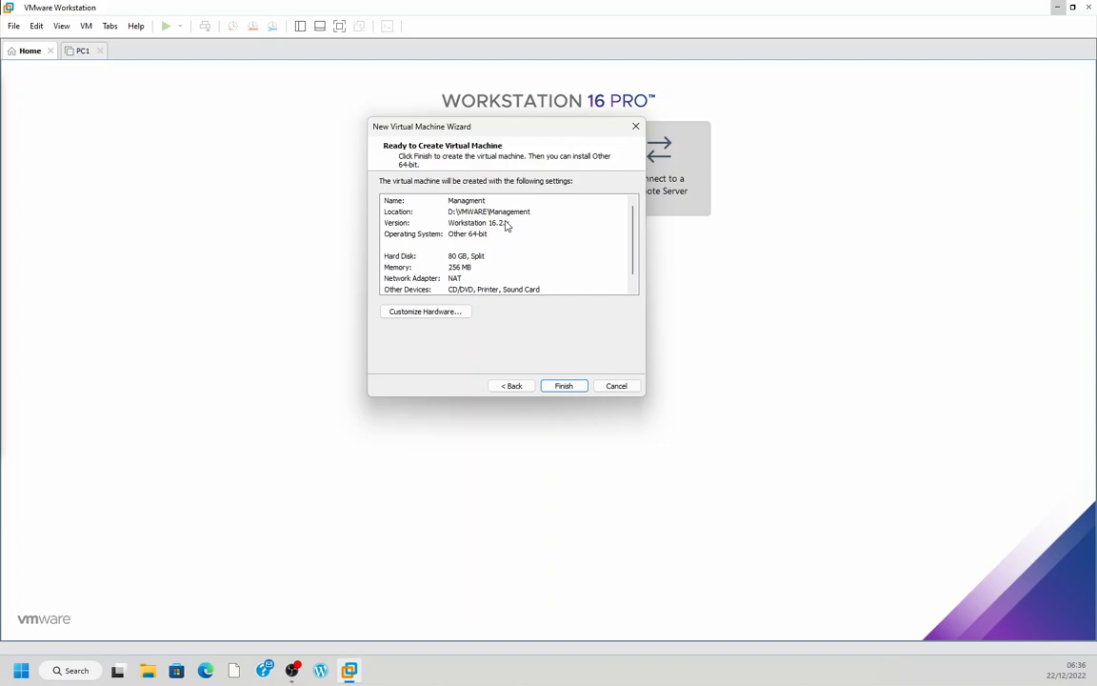
{"action": "left_click", "coordinate": [431, 238]}
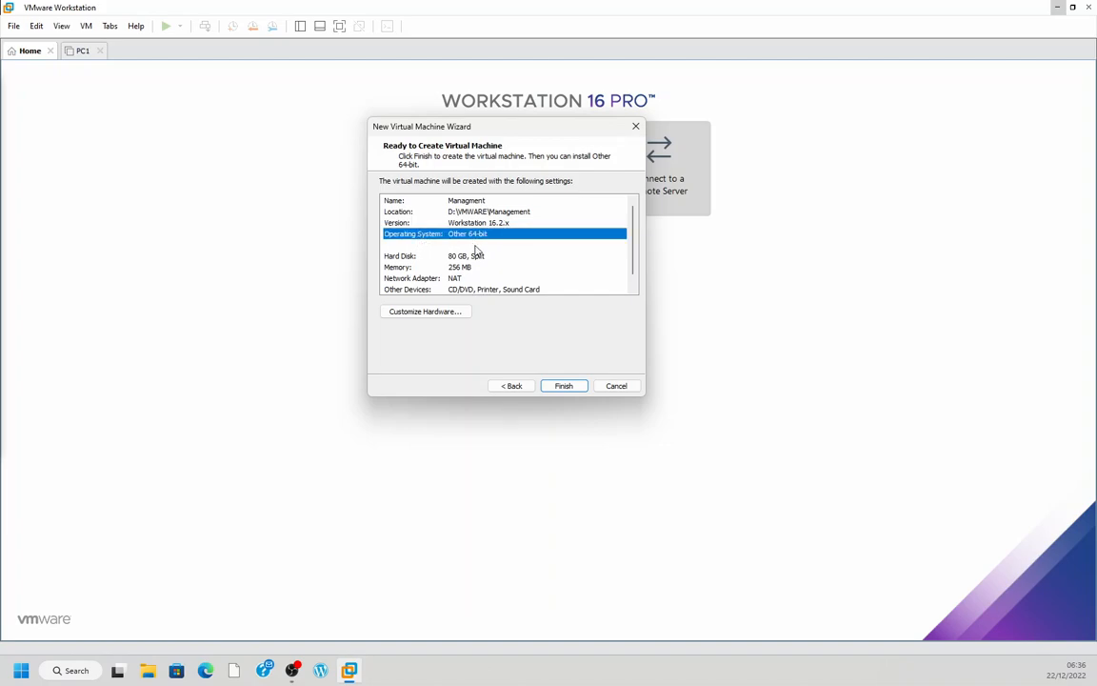
{"action": "left_click", "coordinate": [463, 257]}
{"action": "left_click", "coordinate": [464, 268]}
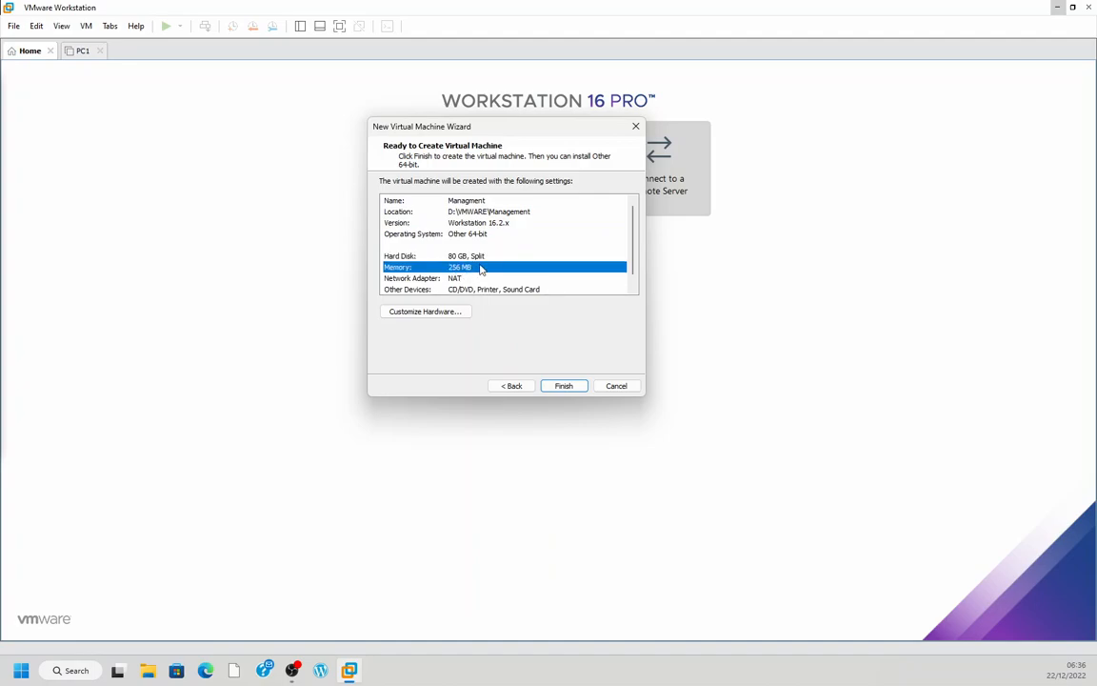
{"action": "scroll", "coordinate": [468, 268], "scroll_direction": "down", "scroll_amount": 1}
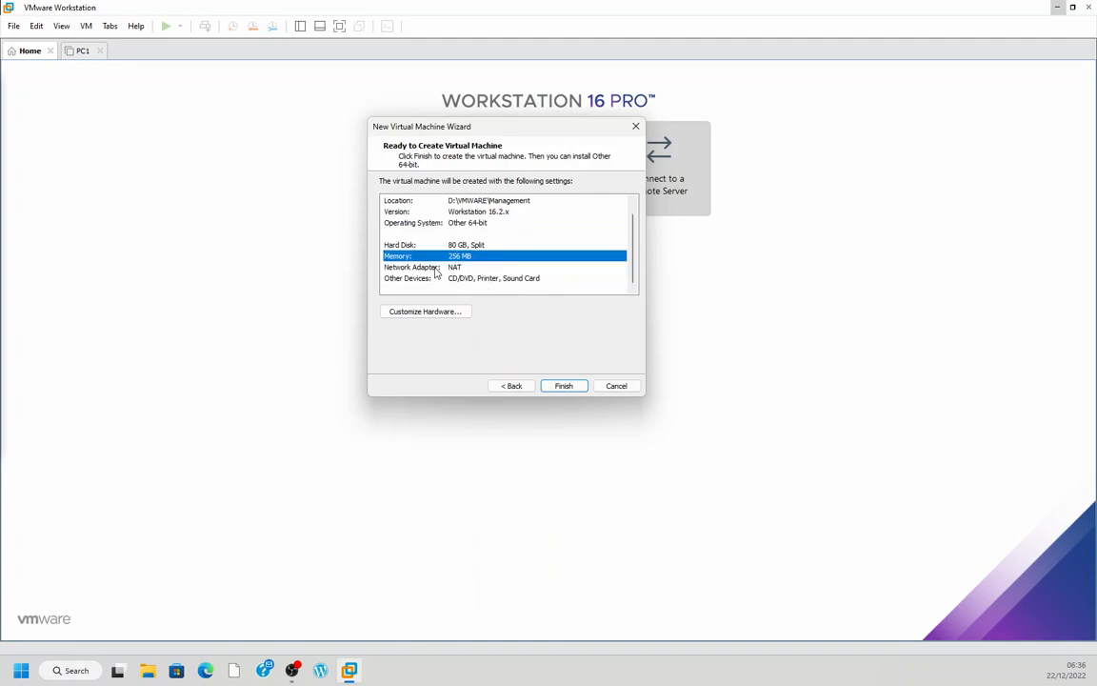
{"action": "left_click", "coordinate": [451, 269]}
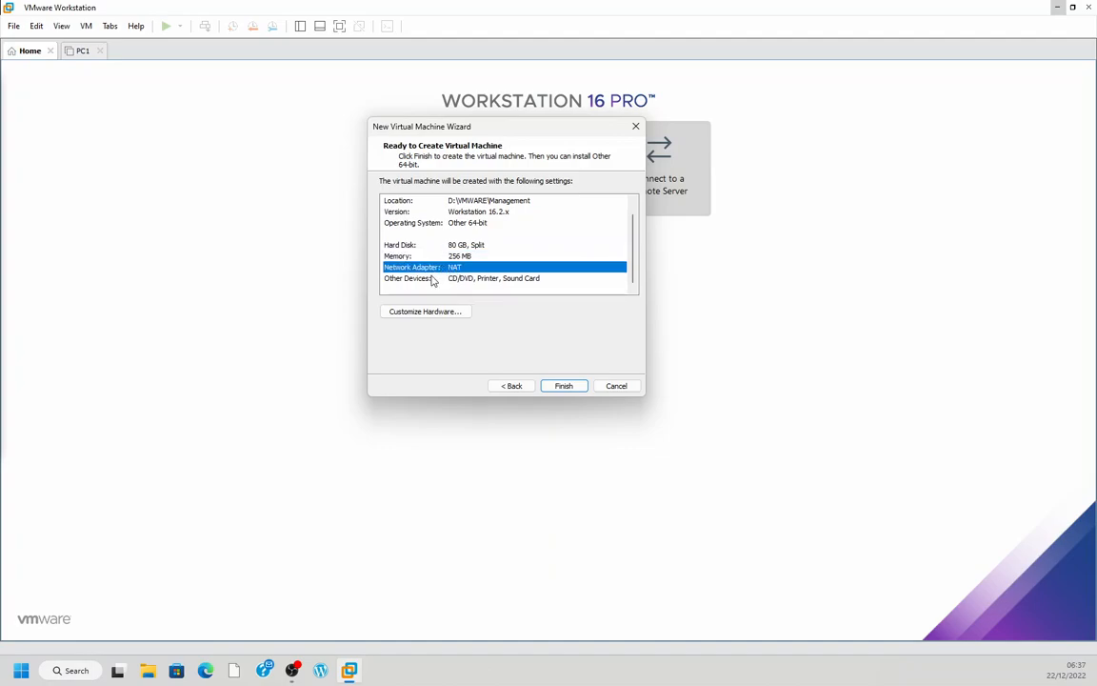
{"action": "left_click", "coordinate": [428, 280]}
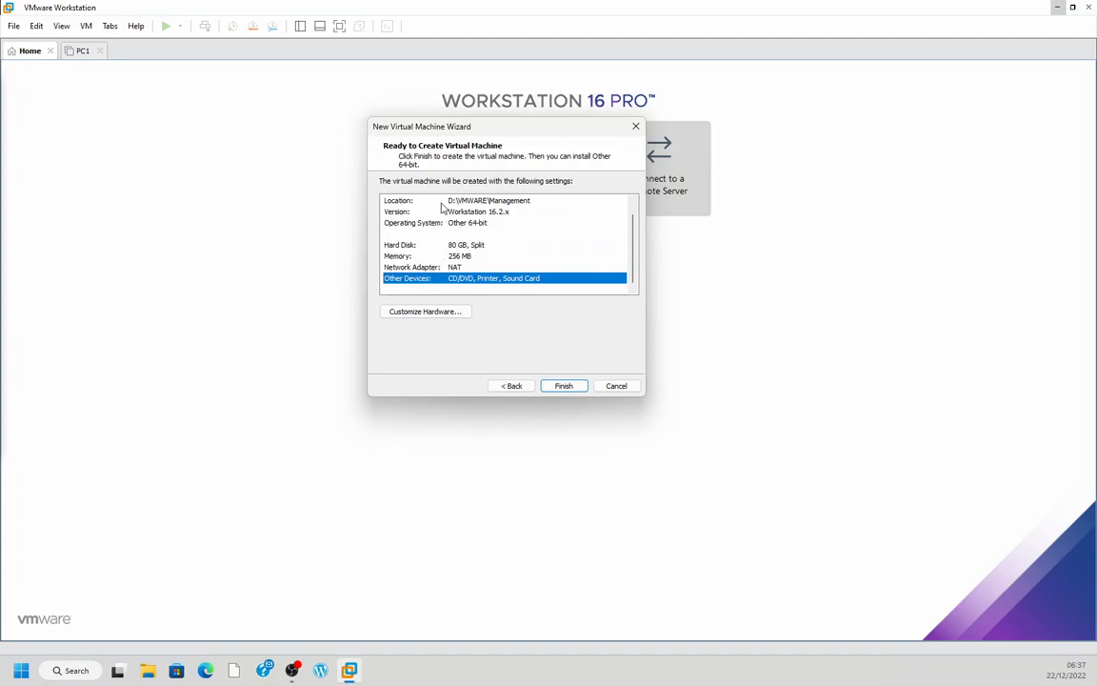
{"action": "left_click", "coordinate": [459, 258]}
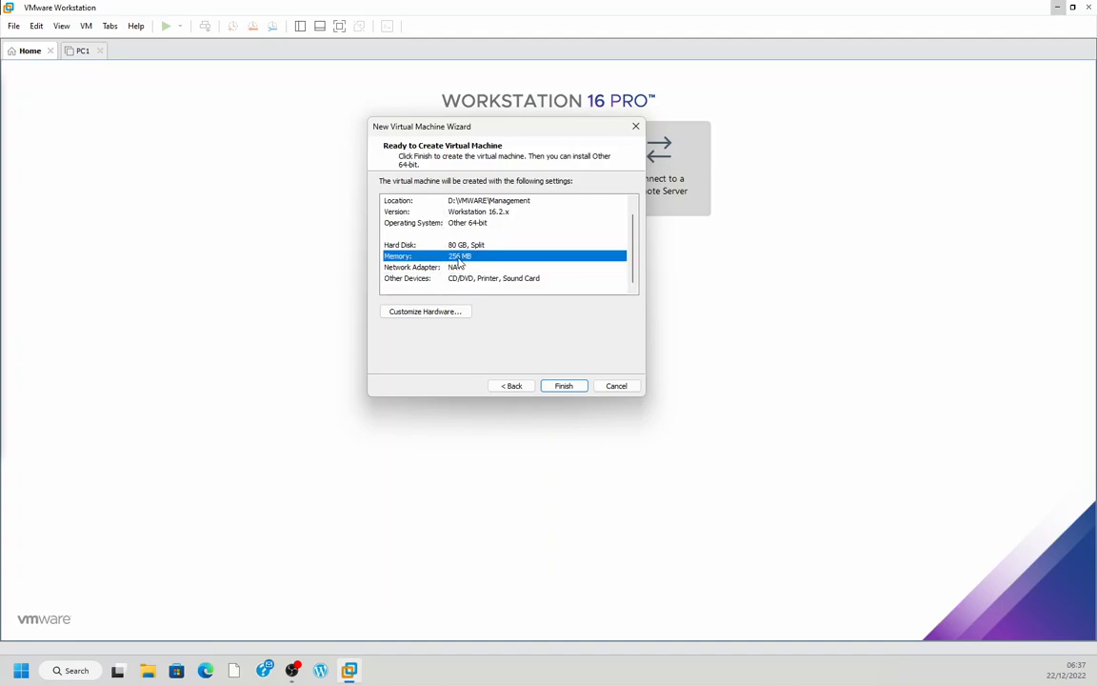
Customize the virtual machine's hardware and set its memory to 4096 MB
{"action": "left_click", "coordinate": [445, 313]}
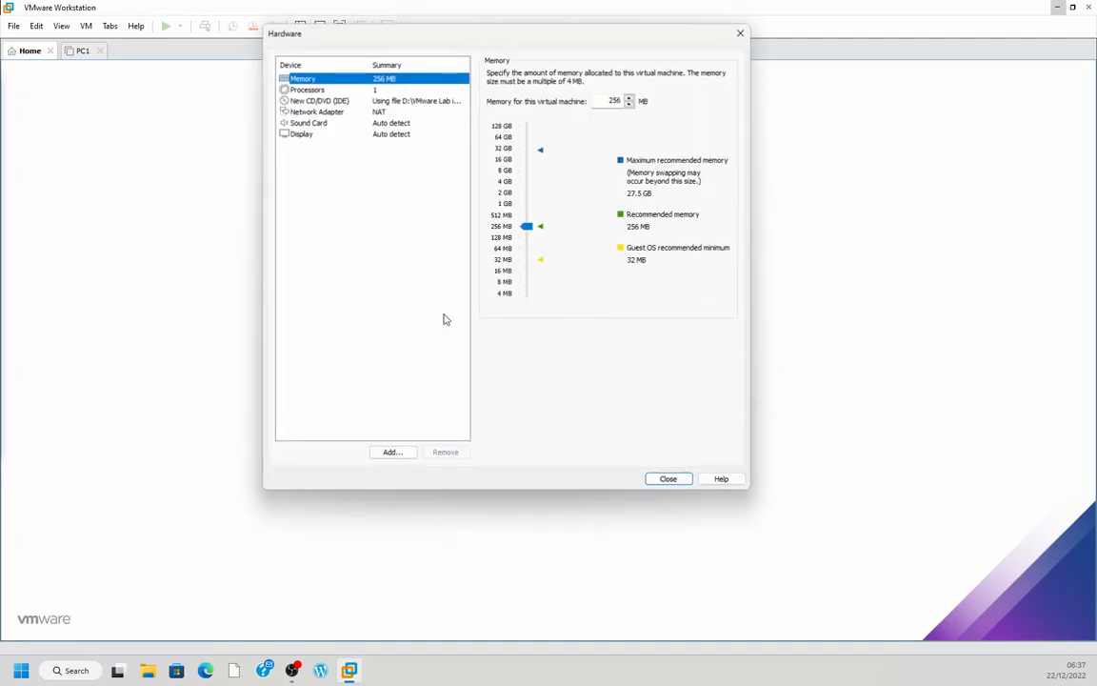
{"action": "left_click_drag", "start_coordinate": [522, 230], "coordinate": [531, 188]}
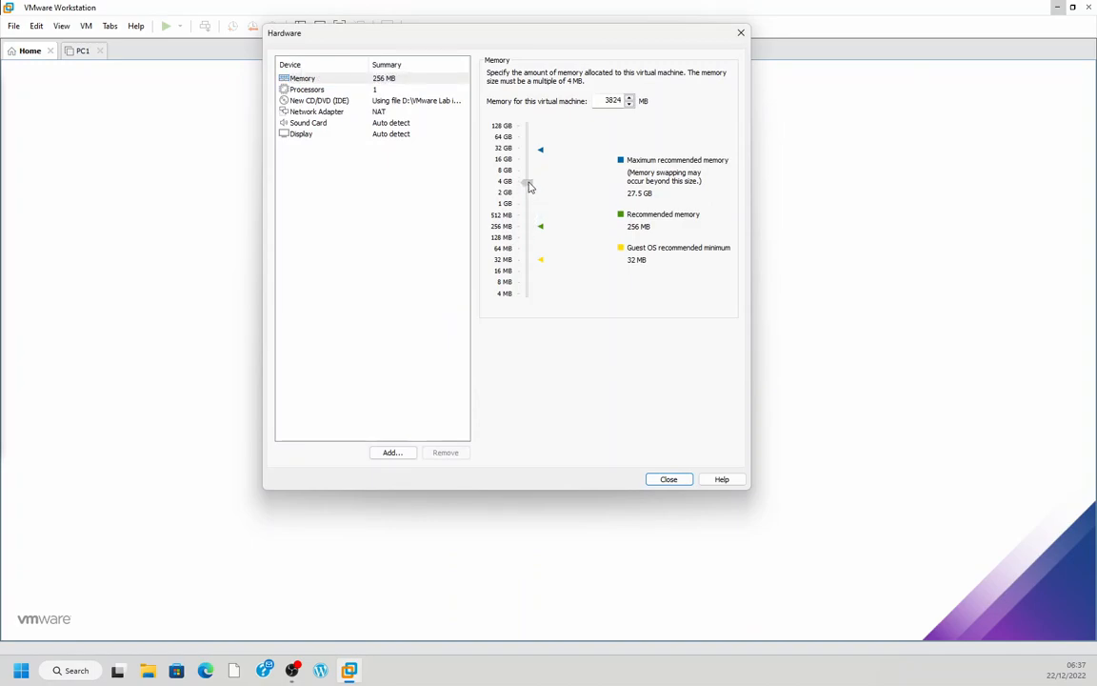
{"action": "left_click_drag", "start_coordinate": [531, 188], "coordinate": [531, 187]}
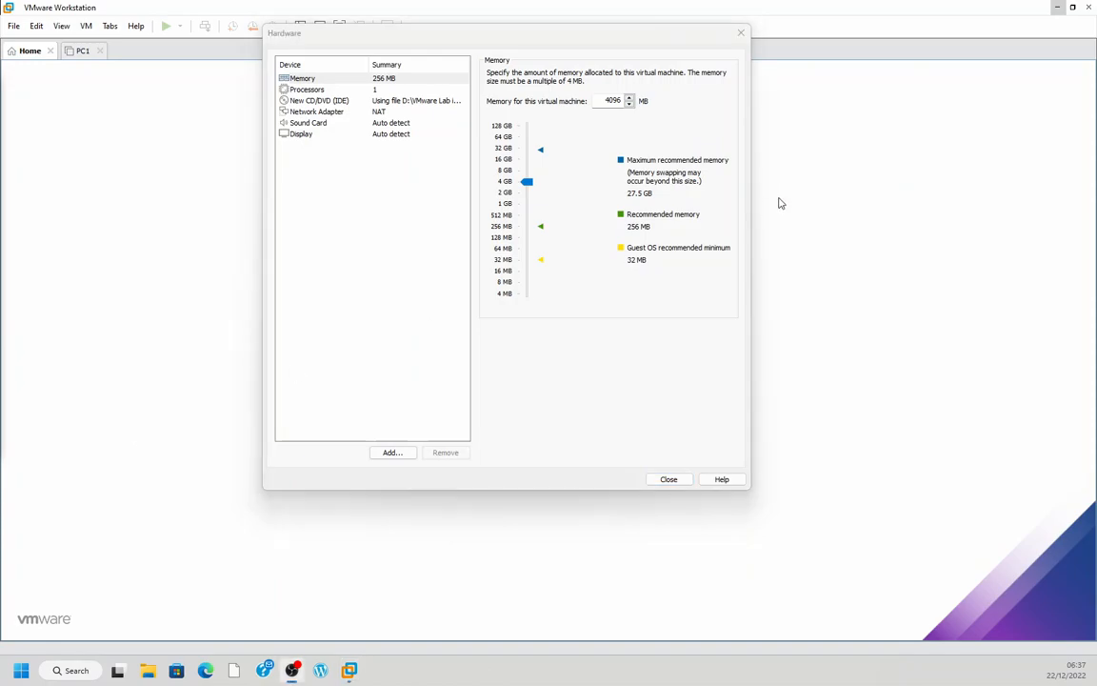
Connect the network adapter to the custom virtual network VMnet2
{"action": "left_click", "coordinate": [357, 114]}
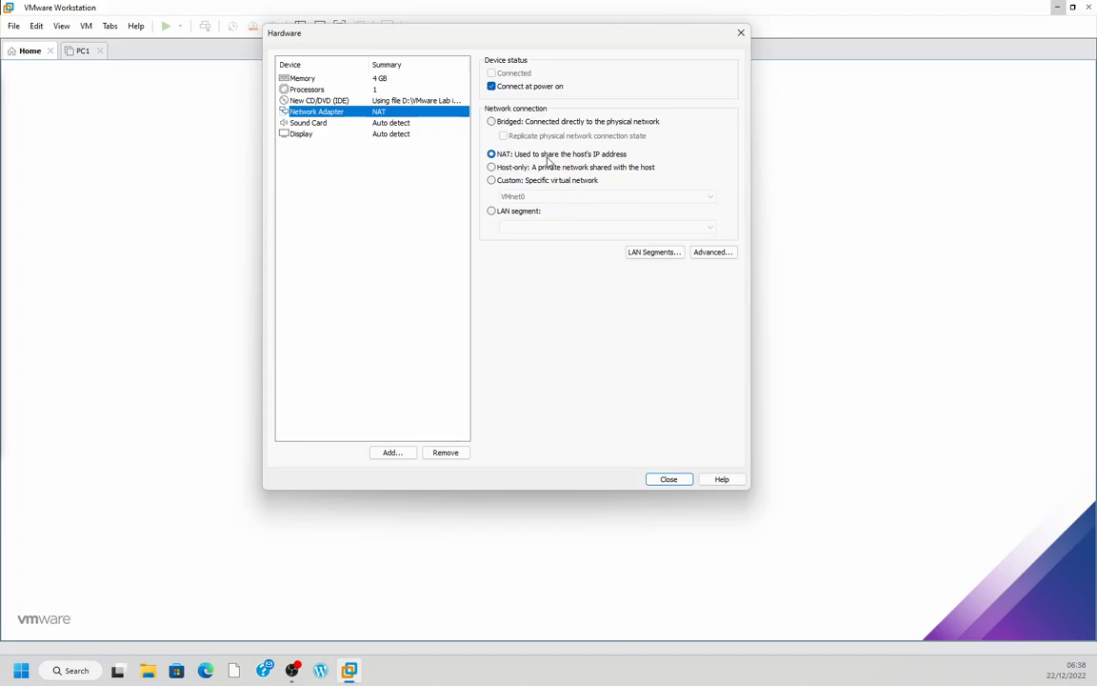
{"action": "left_click", "coordinate": [492, 181]}
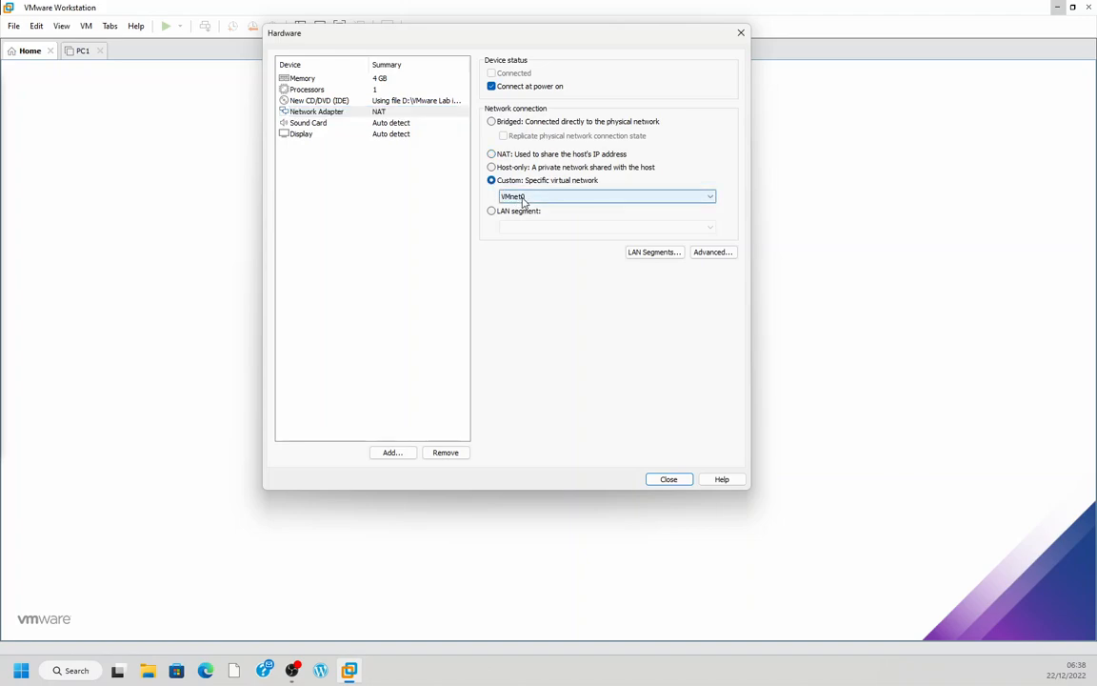
{"action": "left_click", "coordinate": [523, 197]}
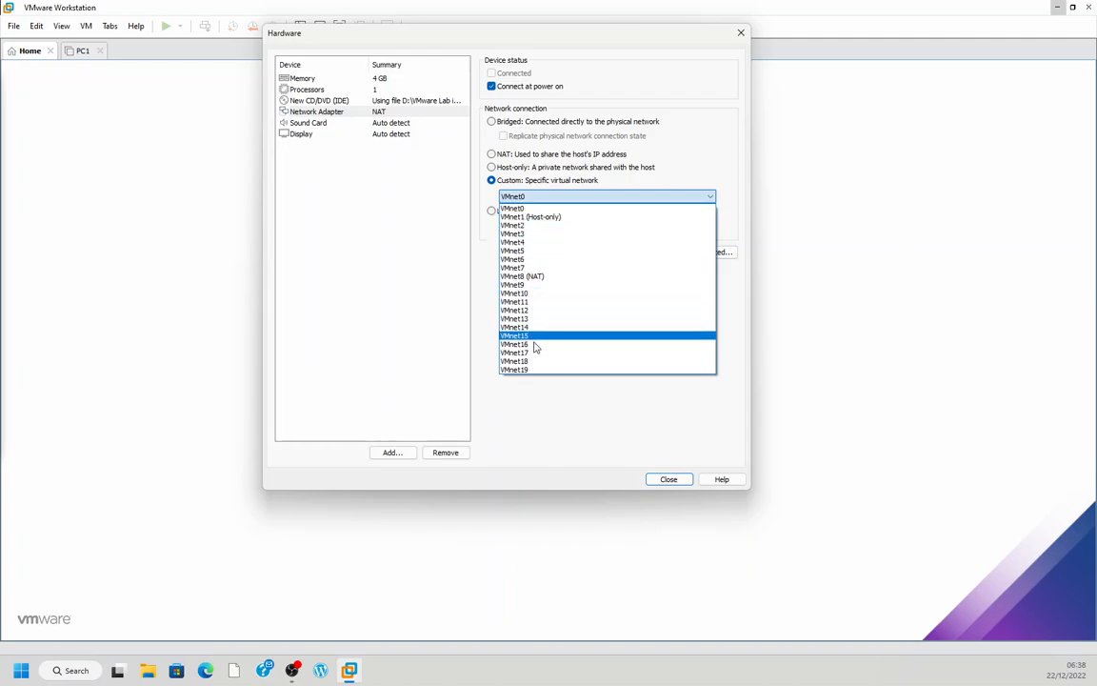
{"action": "left_click", "coordinate": [514, 229]}
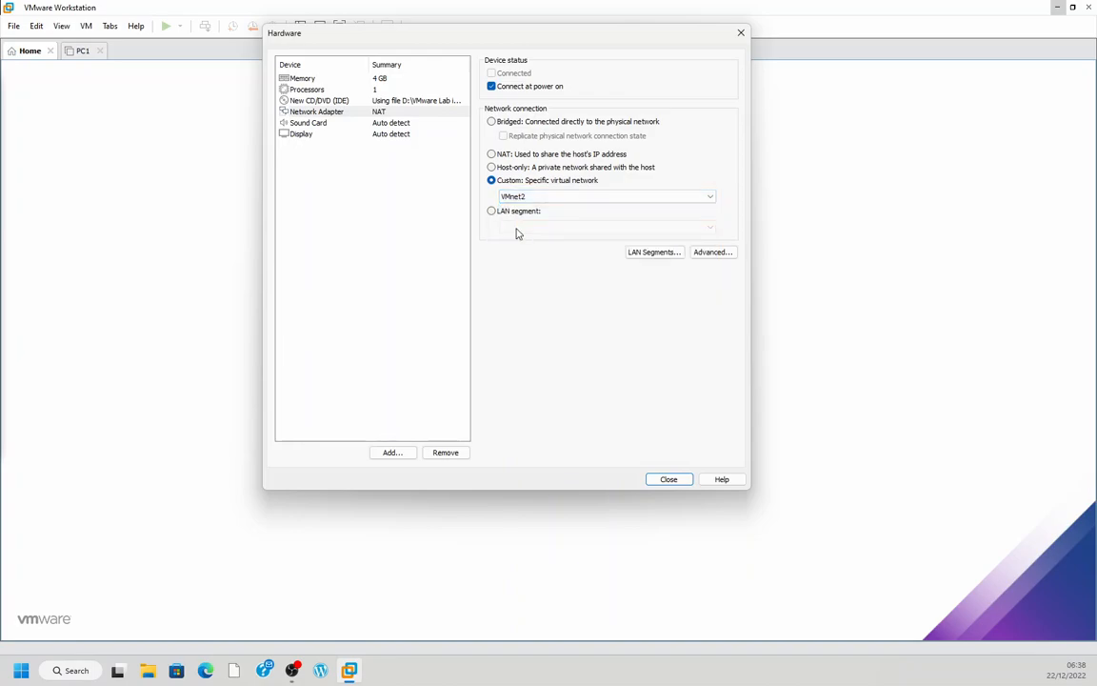
Set the new virtual machine's number of processors to 2 in its hardware settings
{"action": "left_click", "coordinate": [667, 480]}
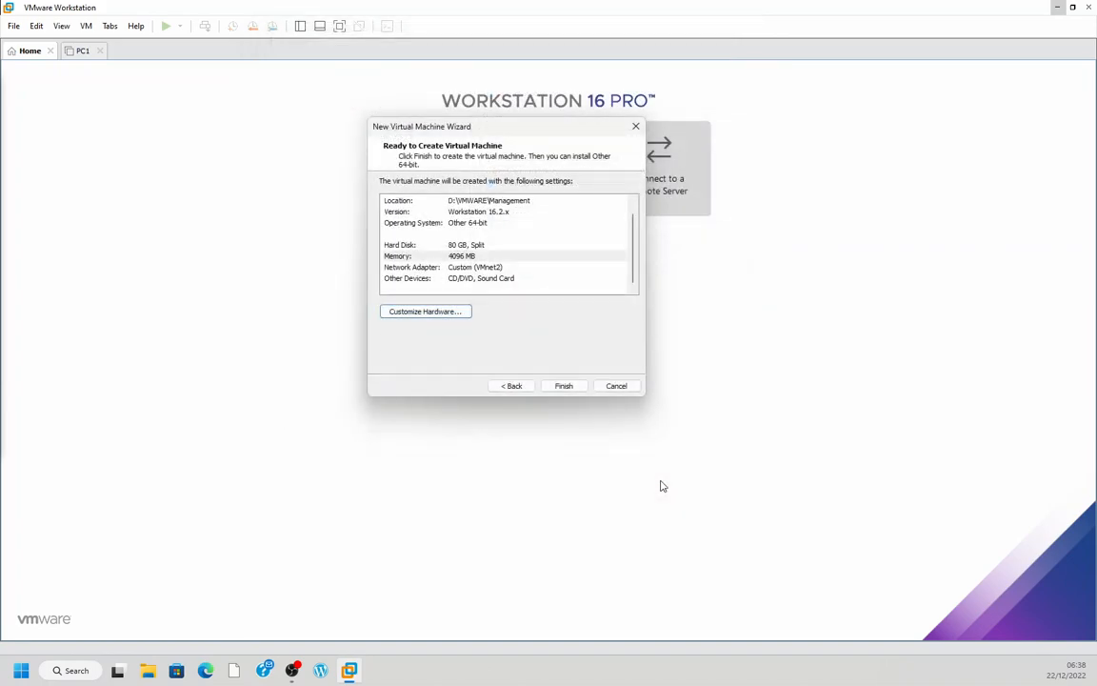
{"action": "left_click", "coordinate": [454, 315]}
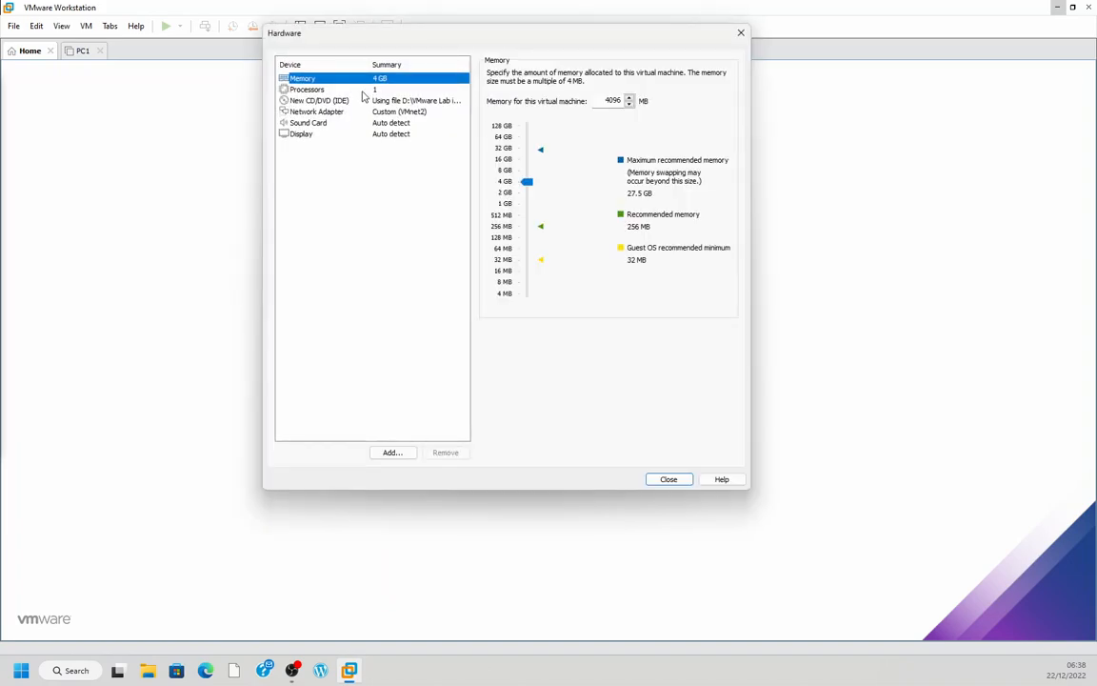
{"action": "left_click", "coordinate": [328, 89]}
{"action": "left_click", "coordinate": [637, 76]}
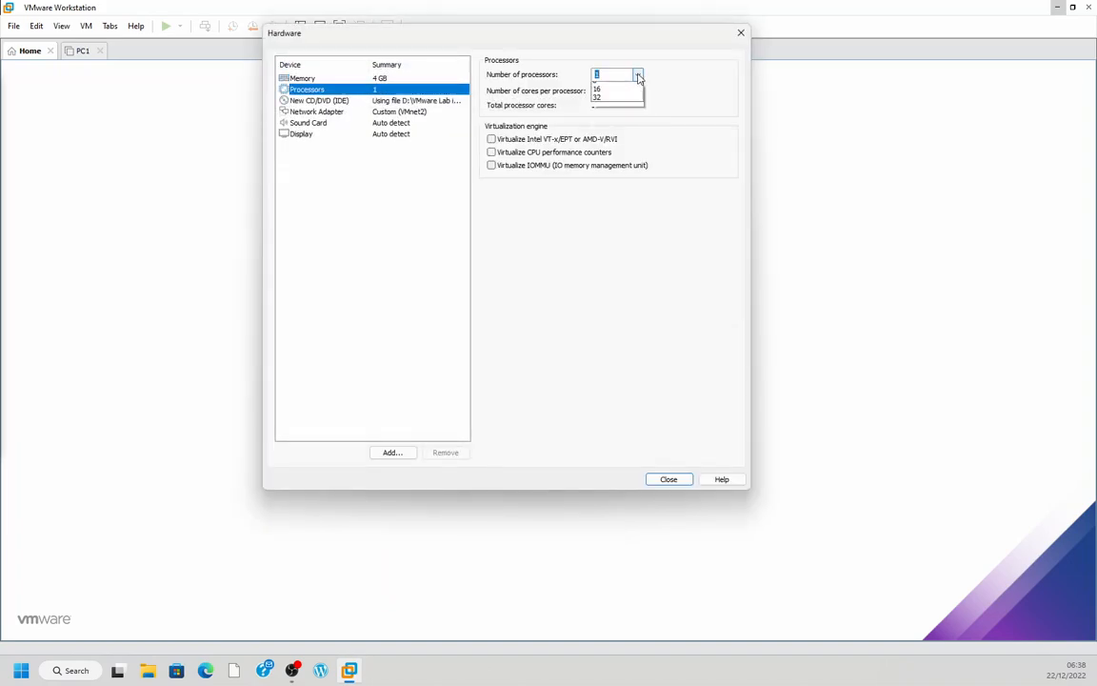
{"action": "left_click", "coordinate": [610, 99]}
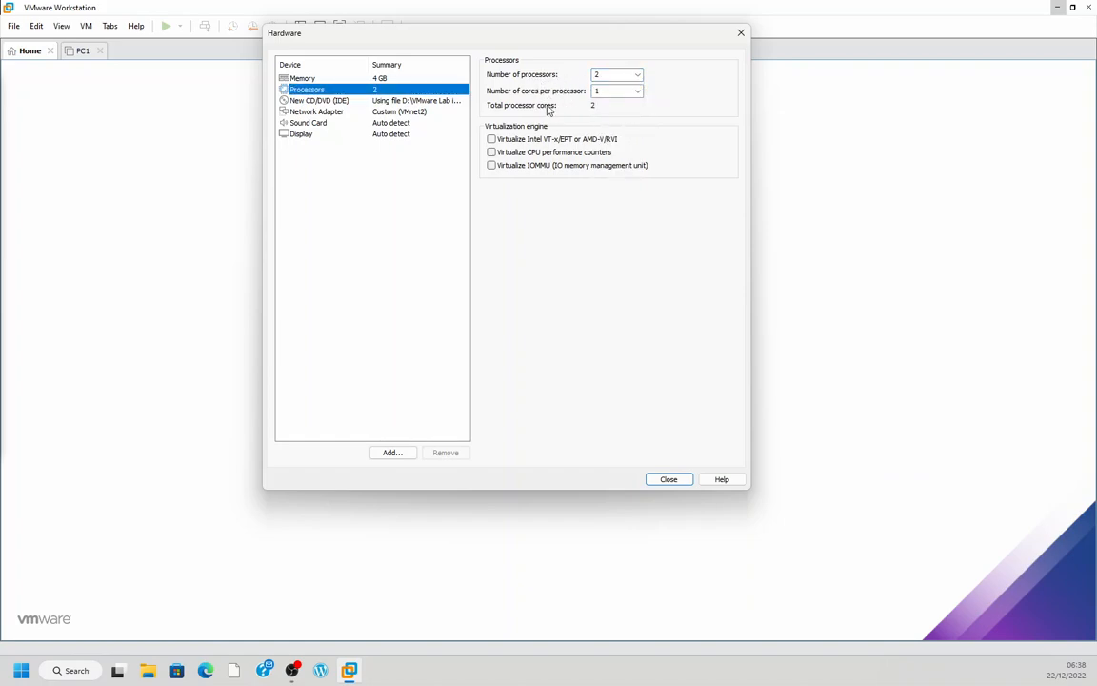
{"action": "left_click", "coordinate": [669, 479]}
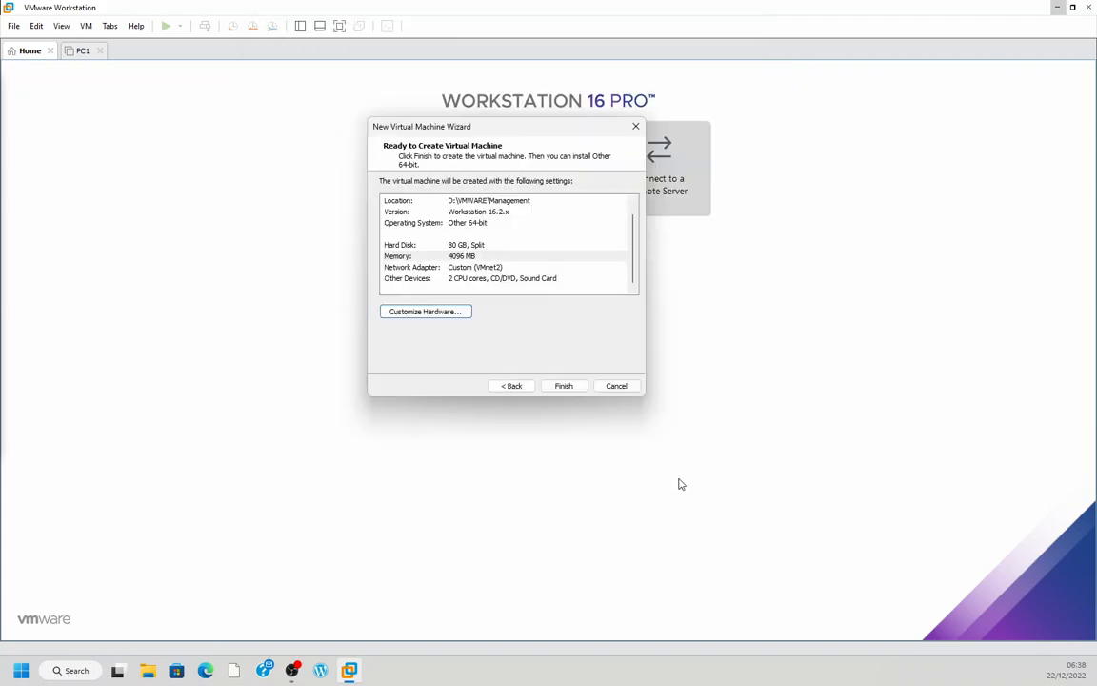
Finish creating the Managment virtual machine and power it on
{"action": "left_click", "coordinate": [571, 387]}
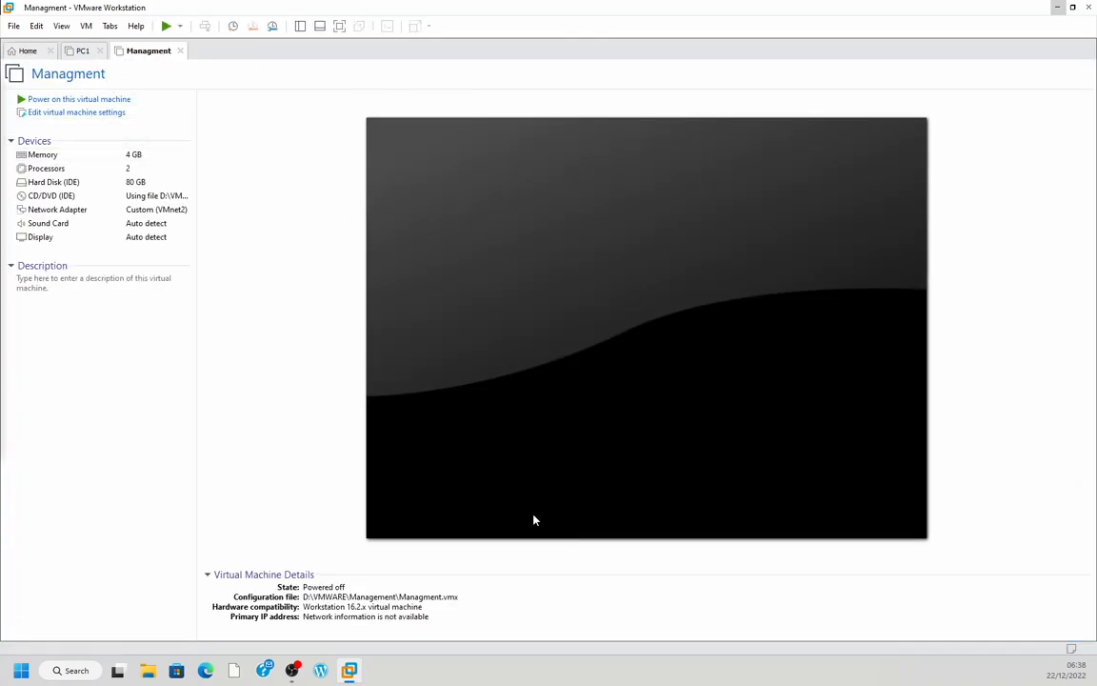
{"action": "left_click", "coordinate": [99, 100]}
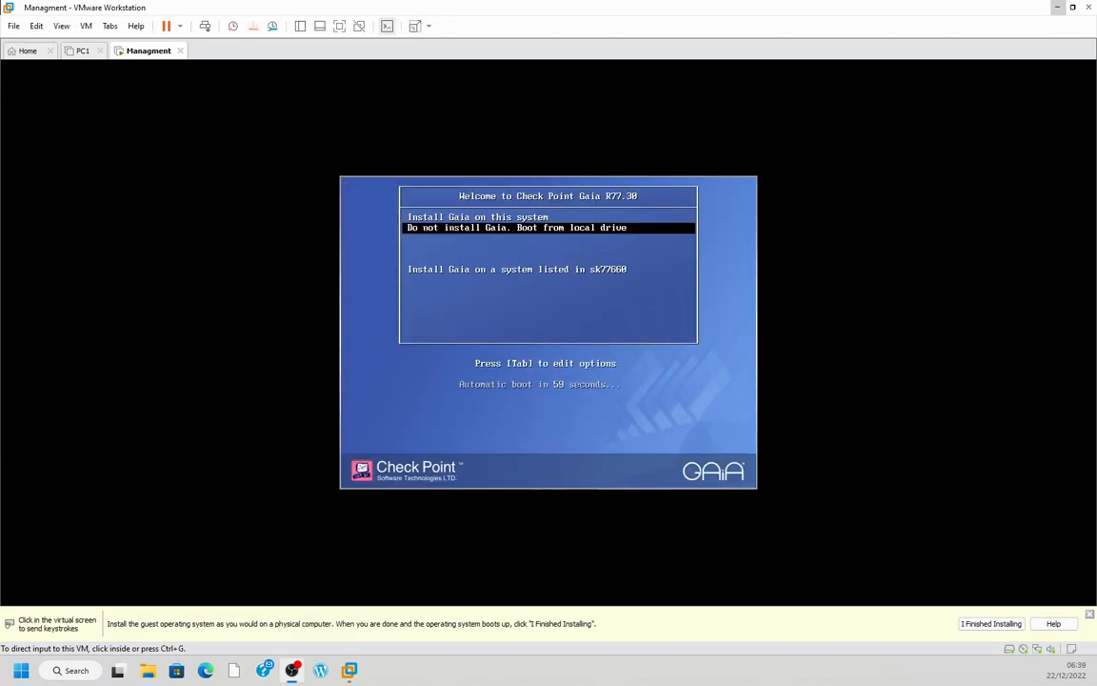
Start the boot option "Install Gaia on this system" inside the virtual machine
{"action": "left_click", "coordinate": [517, 287]}
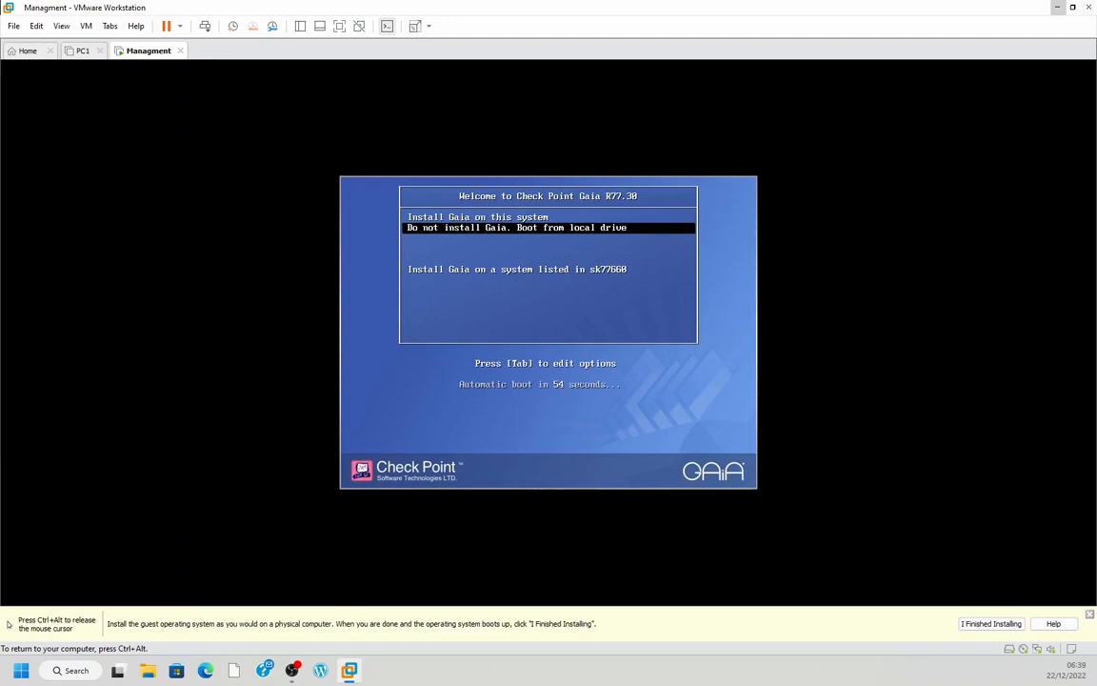
{"action": "key", "text": "ctrl+alt"}
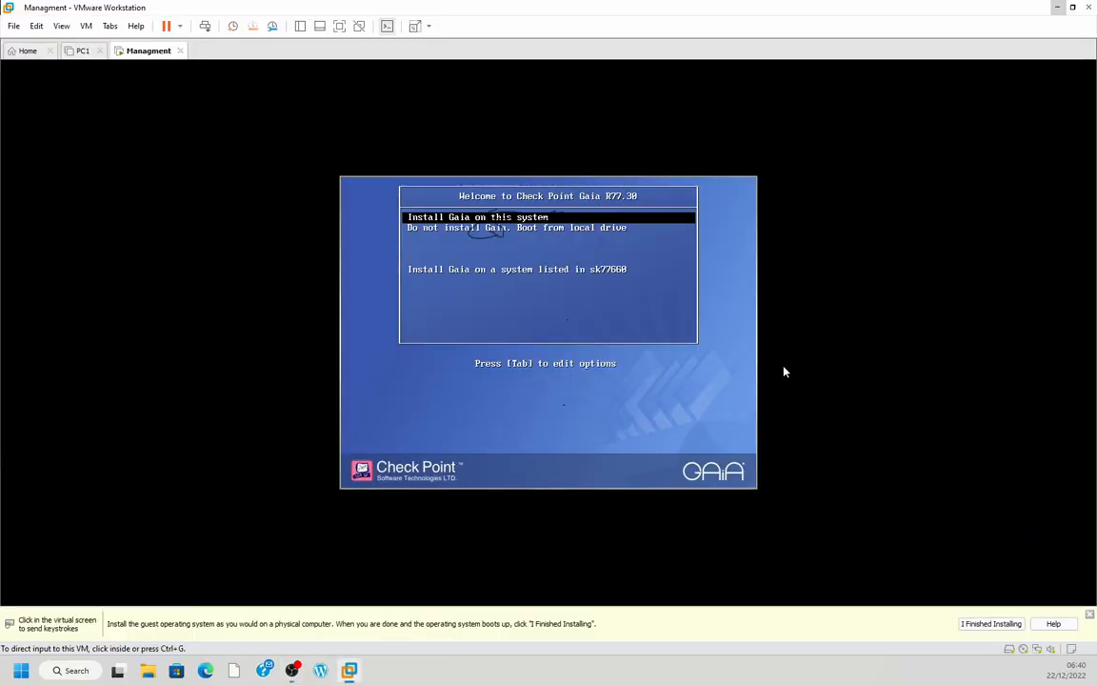
{"action": "left_click", "coordinate": [558, 311]}
{"action": "key", "text": "Return"}
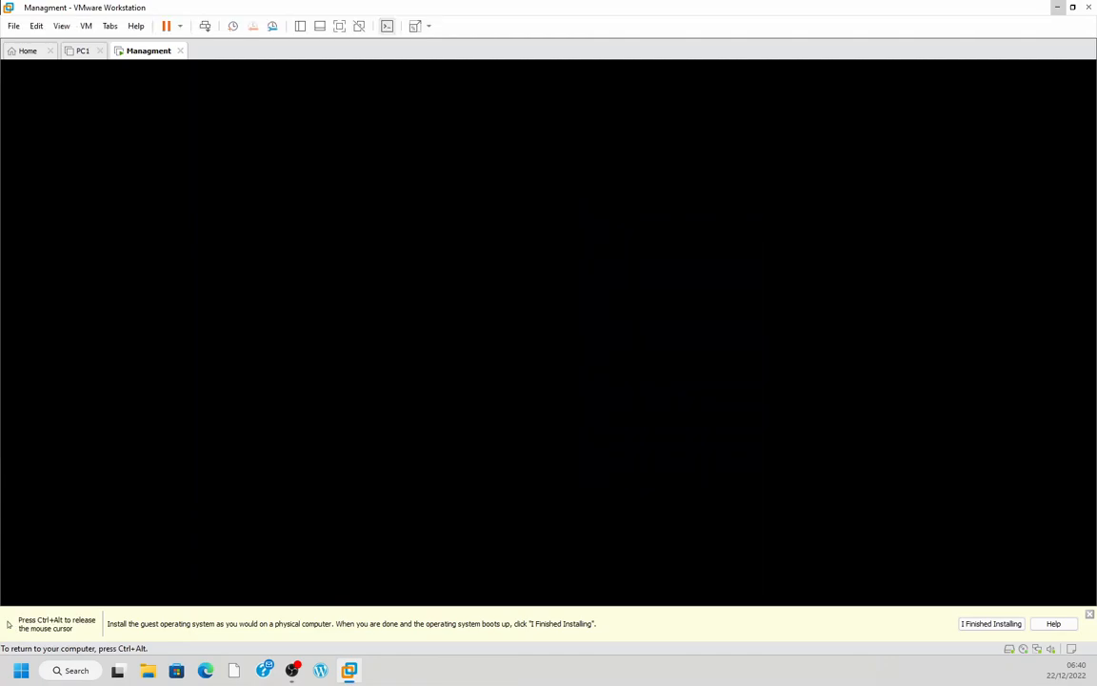
Show the Managment virtual machine in full screen and release input from it
{"action": "key", "text": "ctrl+alt"}
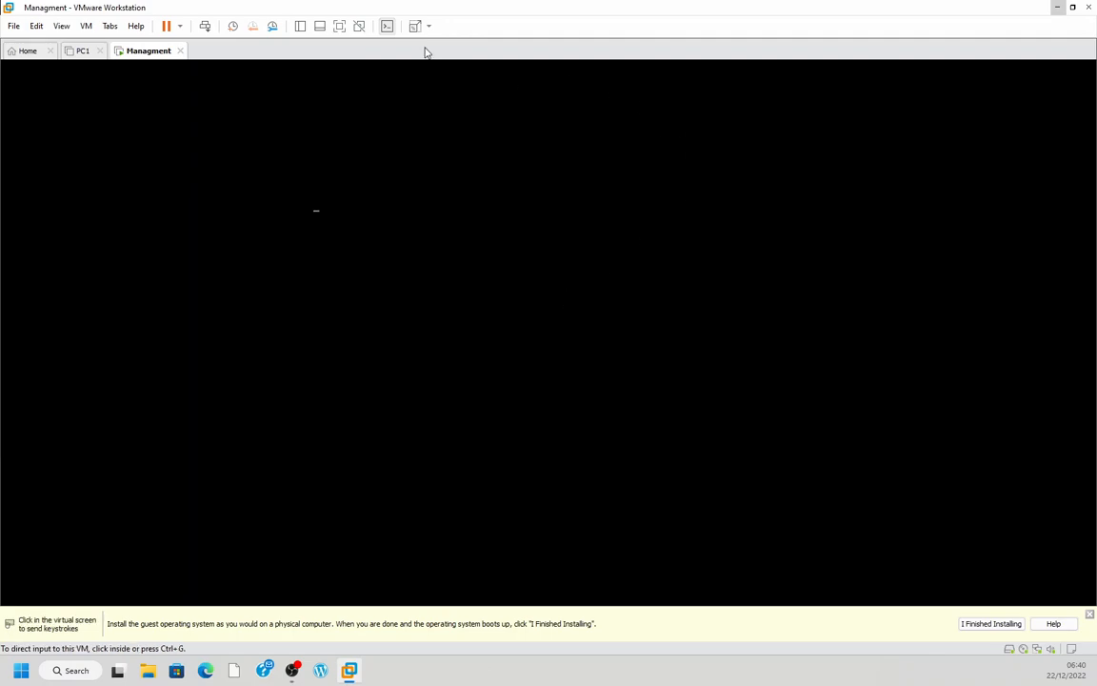
{"action": "left_click", "coordinate": [339, 26]}
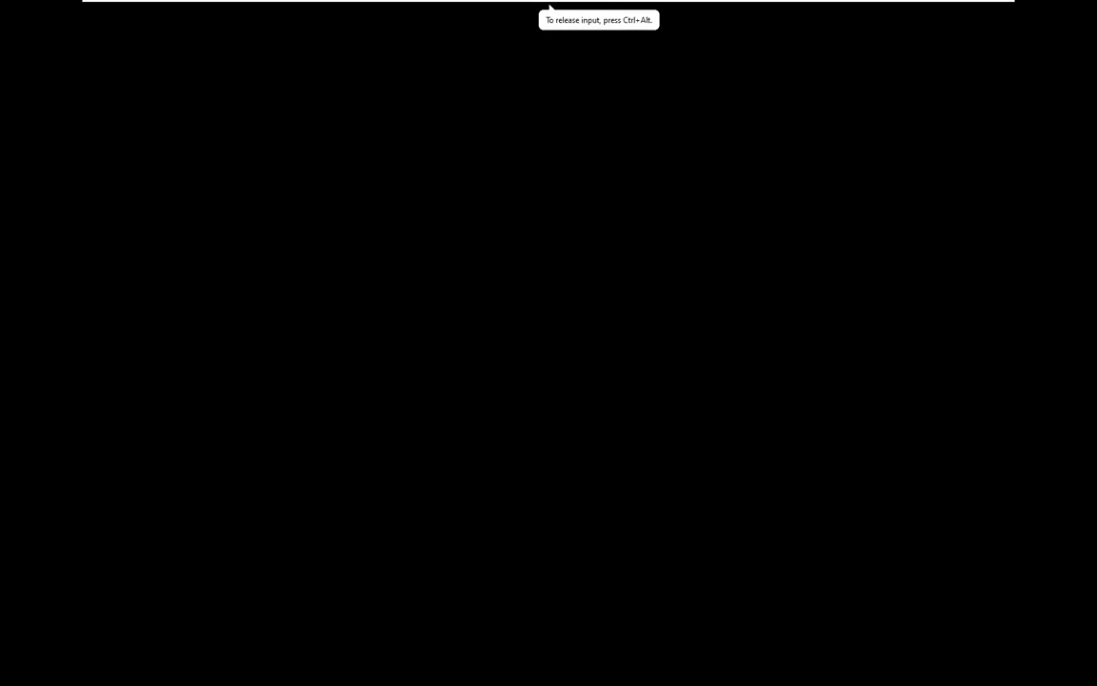
{"action": "key", "text": "ctrl+alt"}
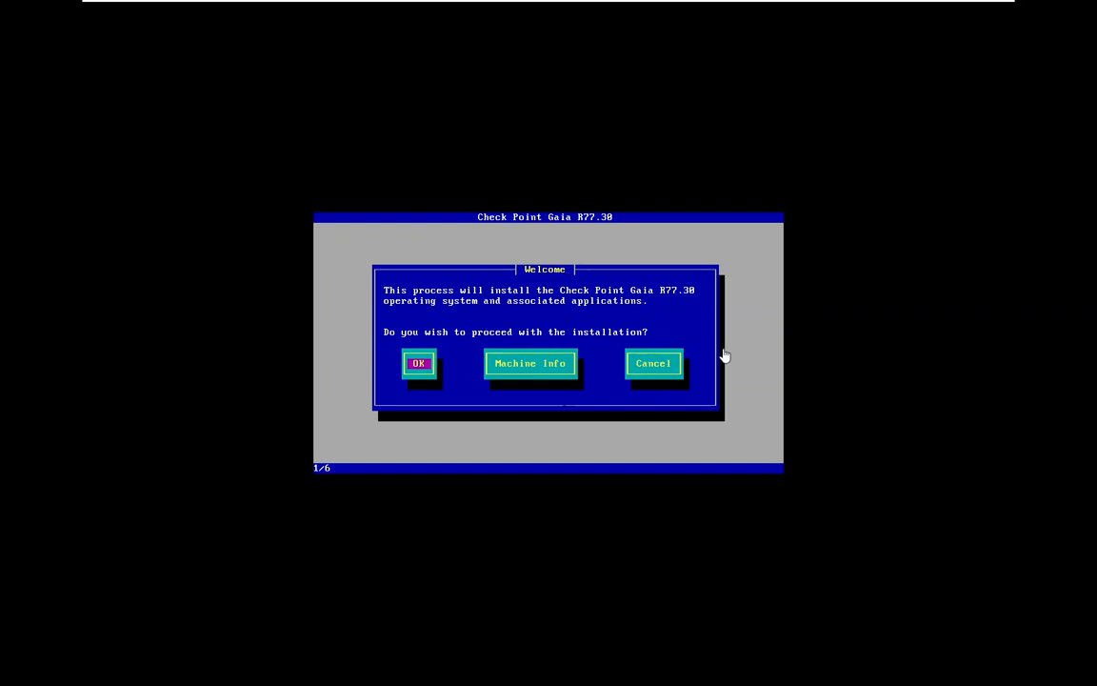
Proceed with the Check Point Gaia R77.30 installation and accept the US keyboard type
{"action": "left_click", "coordinate": [487, 310]}
{"action": "key", "text": "Tab"}
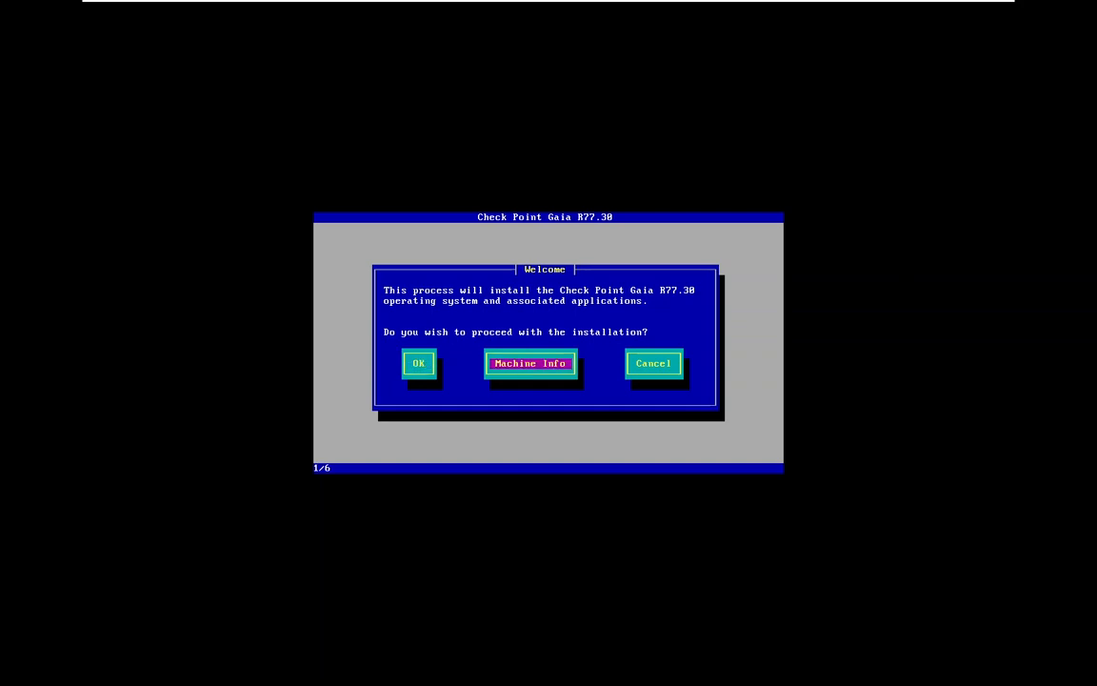
{"action": "key", "text": "Tab"}
{"action": "key", "text": "Tab"}
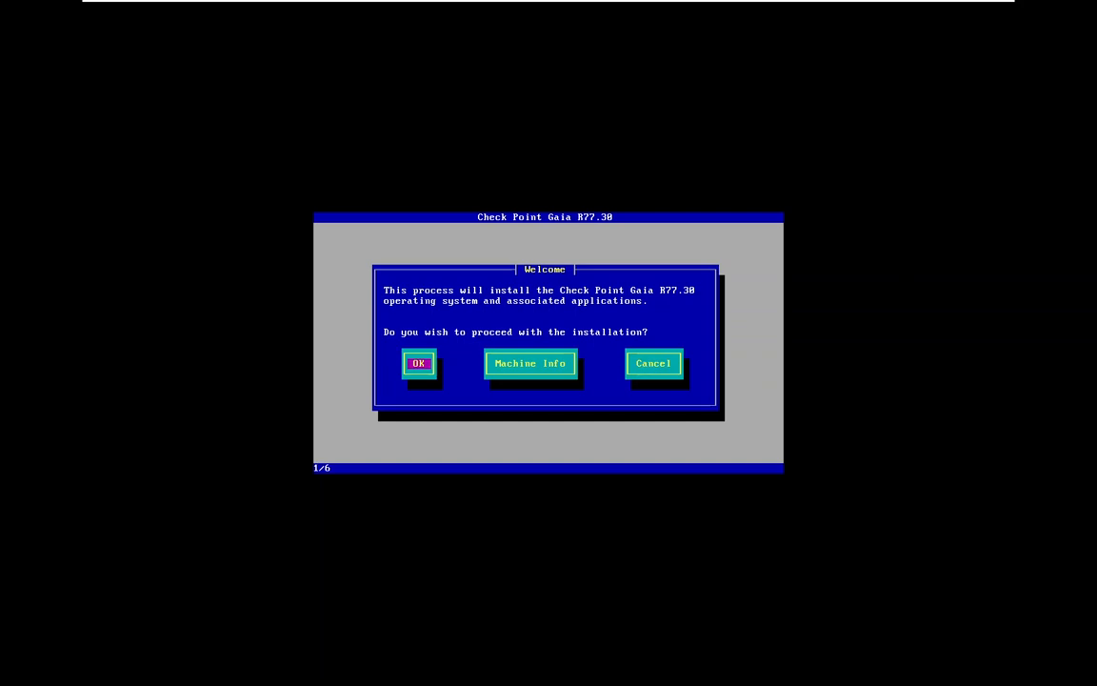
{"action": "key", "text": "Return"}
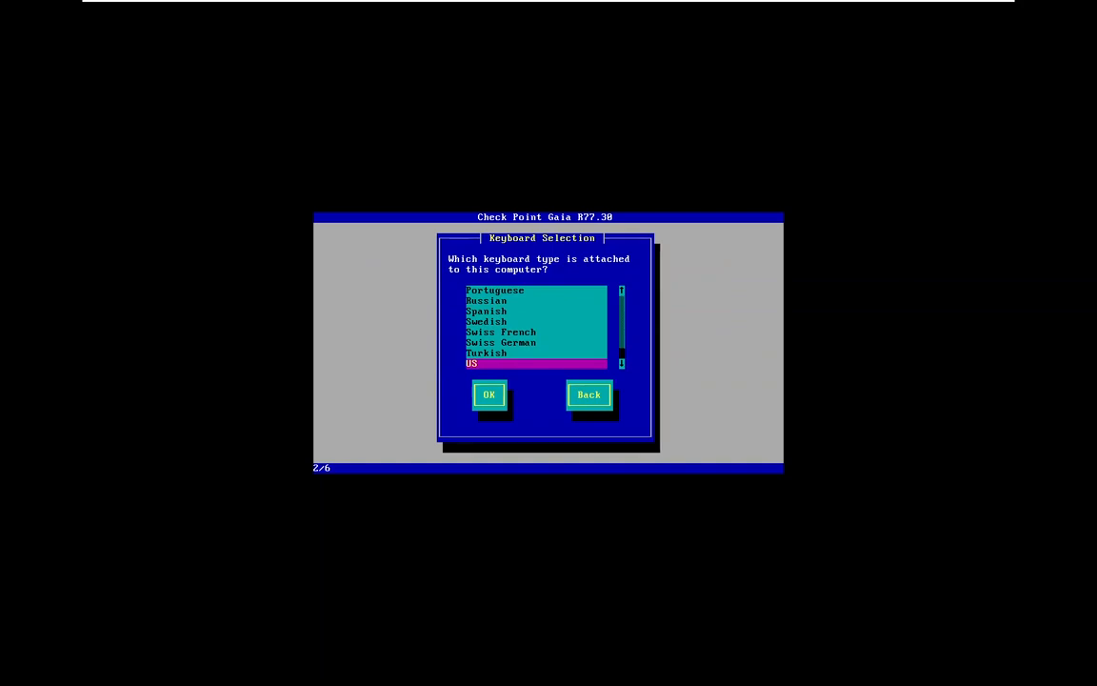
{"action": "key", "text": "Tab"}
{"action": "key", "text": "Return"}
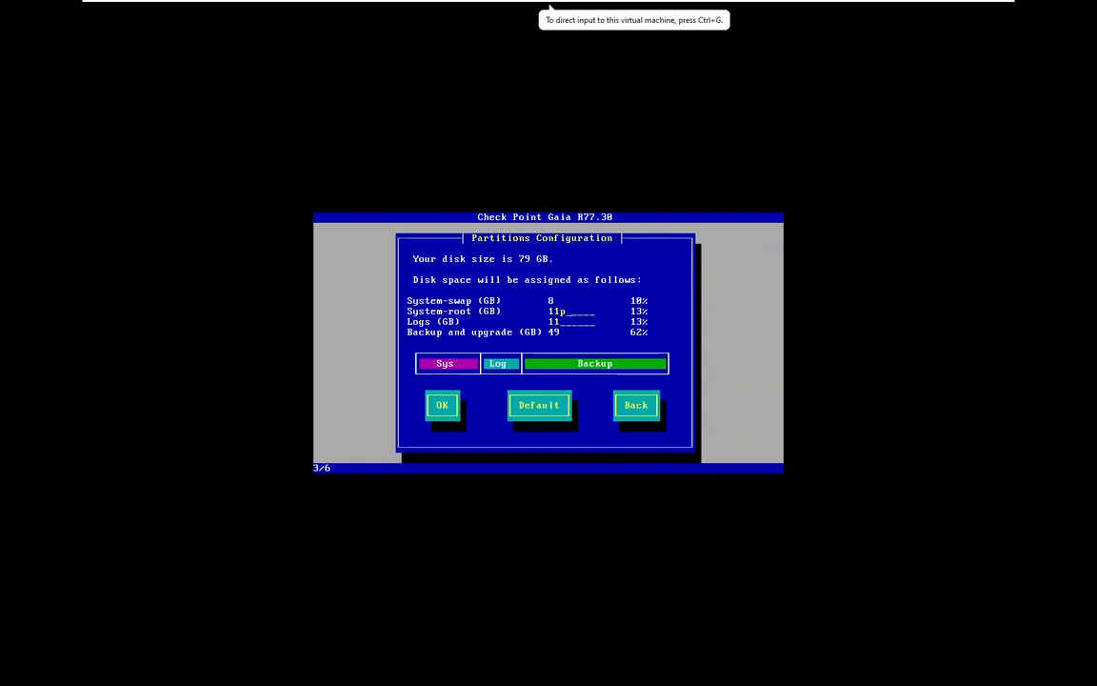
Correct the System-root size to 11 GB and accept the partitions configuration with 11 GB for logs
{"action": "left_click", "coordinate": [530, 344]}
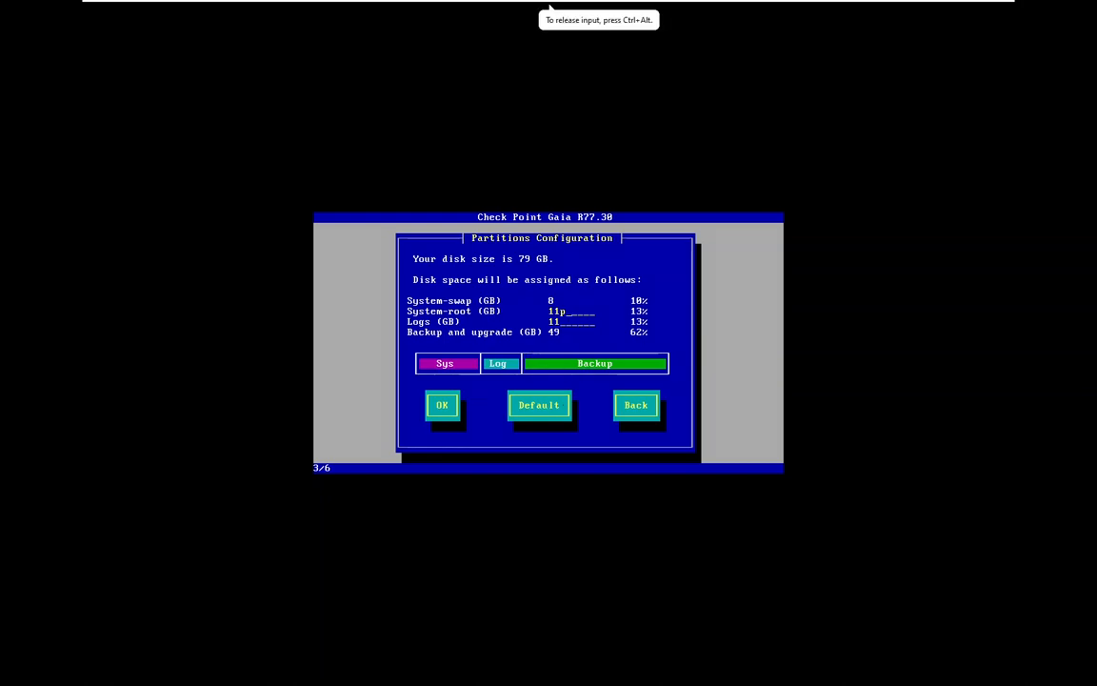
{"action": "key", "text": "Return"}
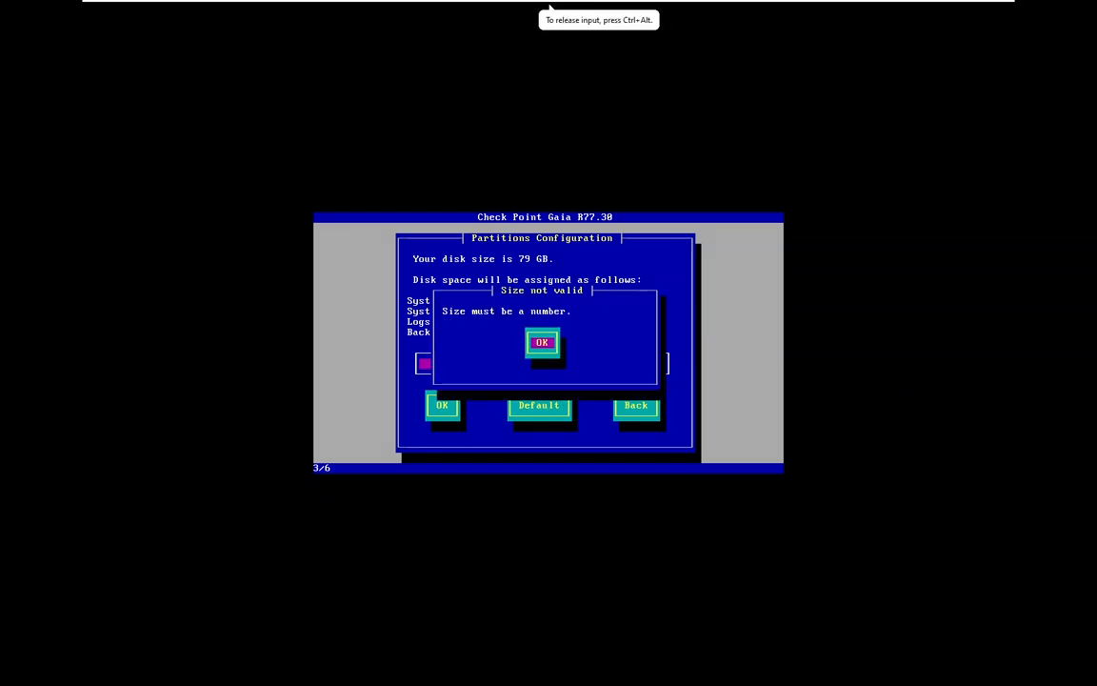
{"action": "key", "text": "Return"}
{"action": "key", "text": "Tab"}
{"action": "key", "text": "Tab"}
{"action": "key", "text": "Tab"}
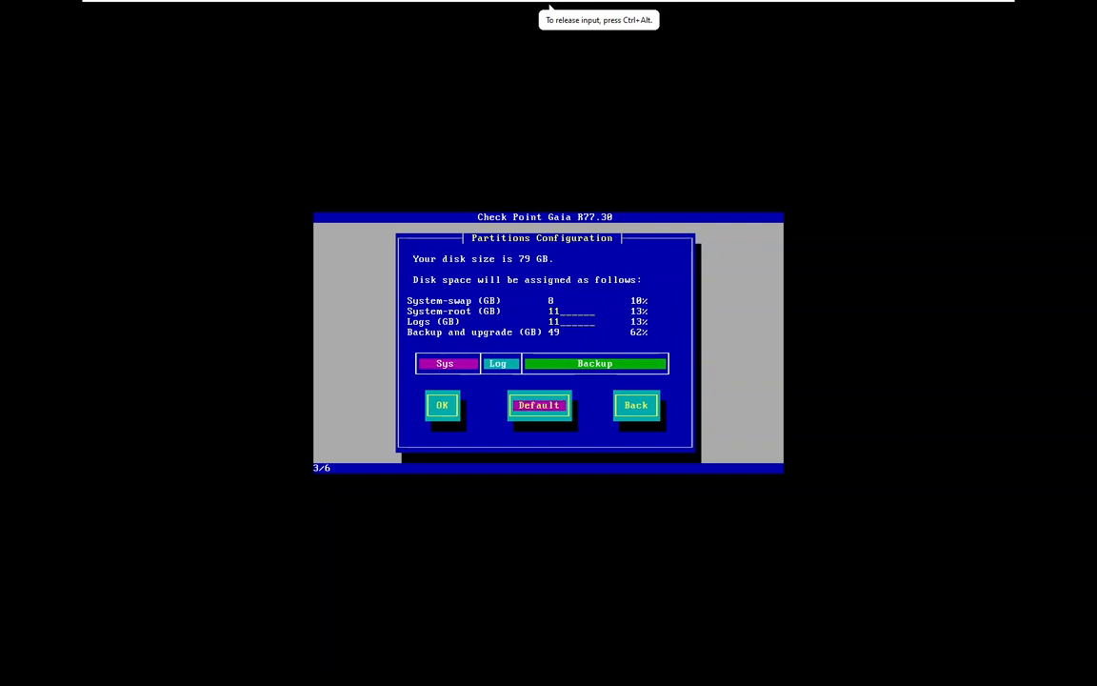
{"action": "key", "text": "Tab"}
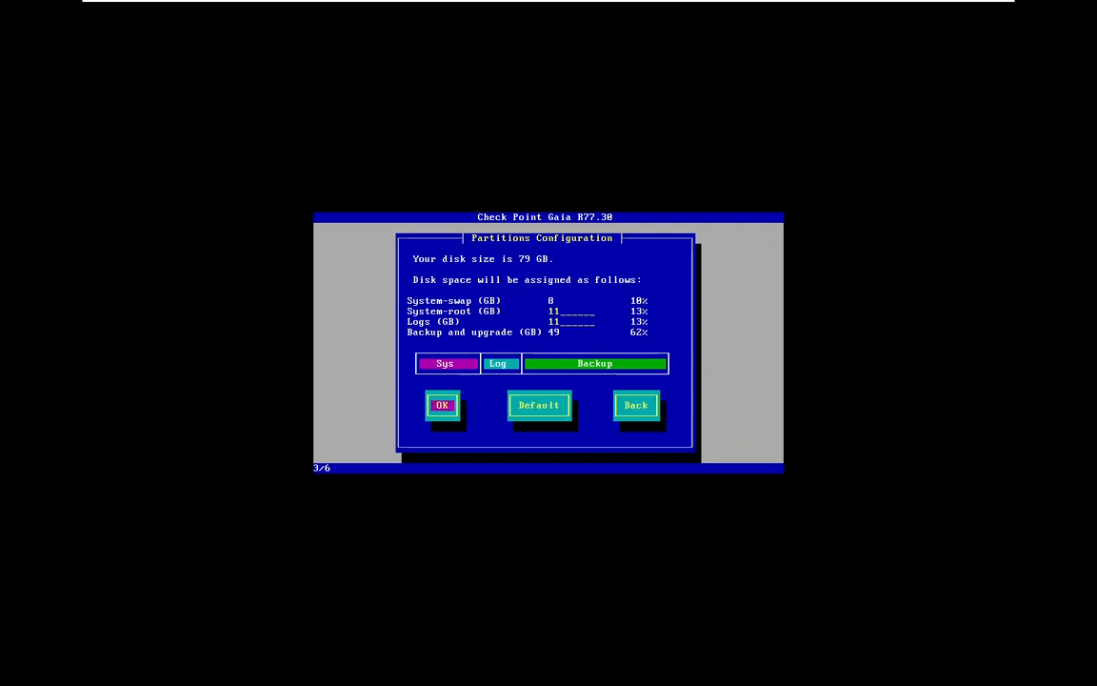
{"action": "key", "text": "Return"}
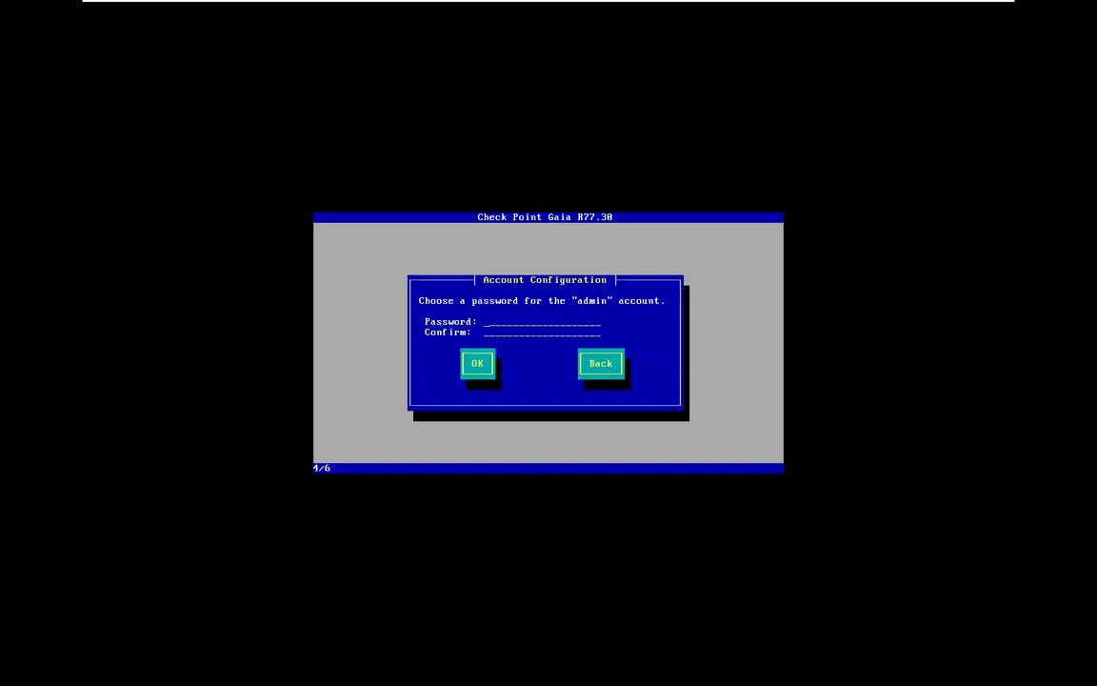
Enter and confirm the password for the admin account
{"action": "type", "text": "***********"}
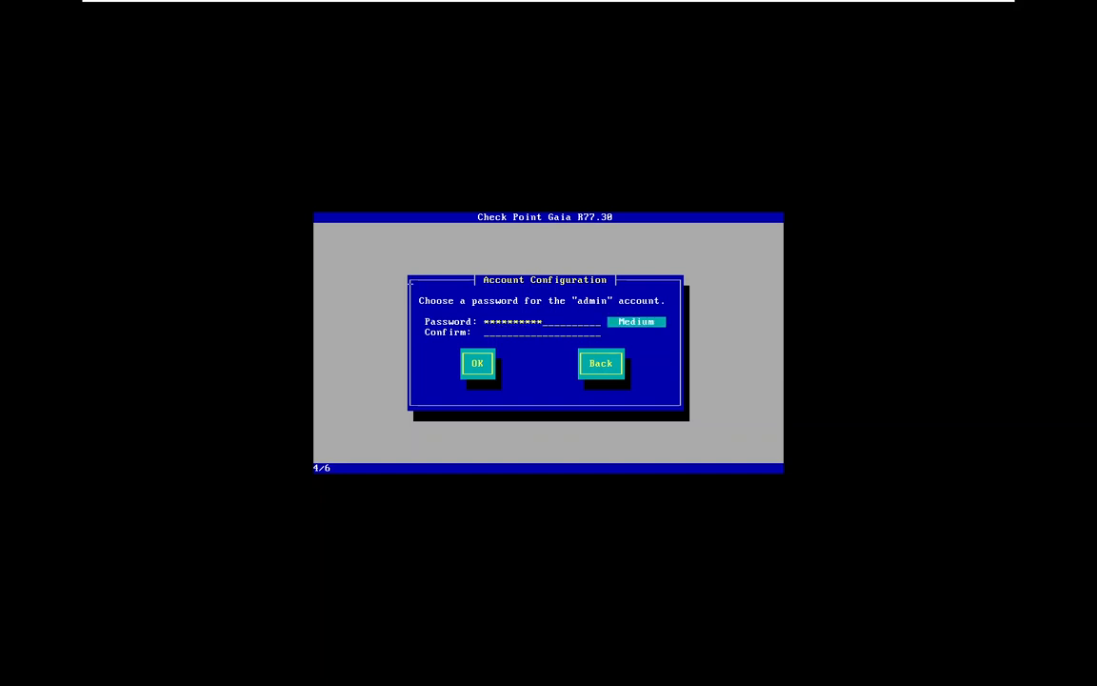
{"action": "type", "text": "***********"}
{"action": "key", "text": "Tab"}
{"action": "key", "text": "Return"}
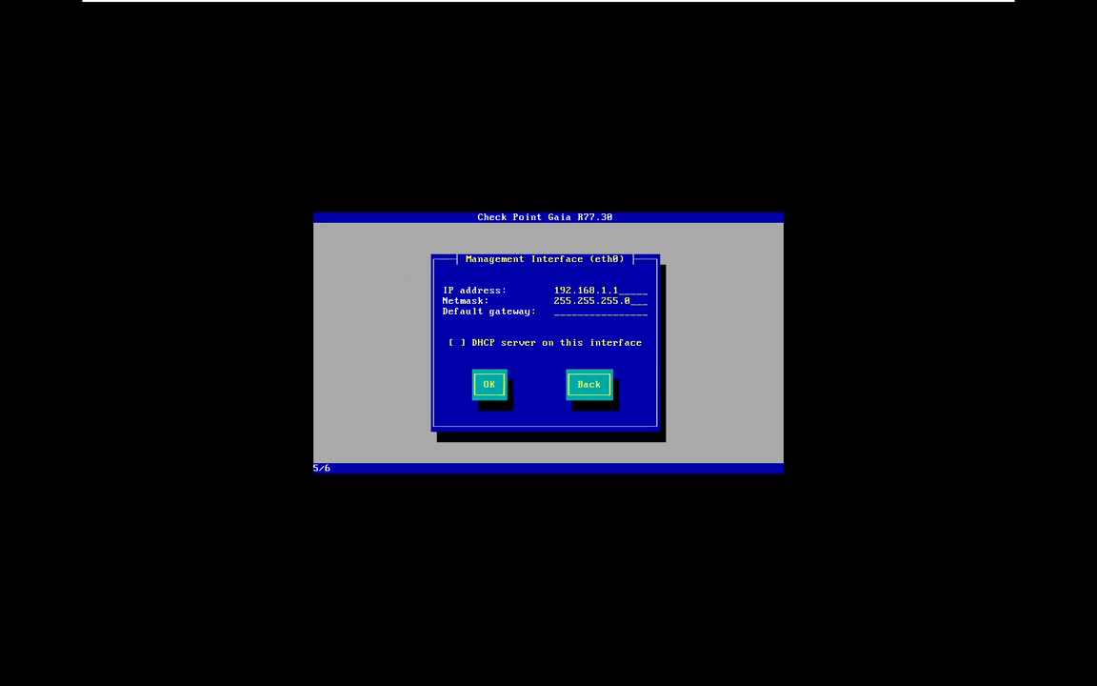
Set the IP address of the management interface eth0 to 10.0.0.4
{"action": "key", "text": "BackSpace"}
{"action": "key", "text": "BackSpace"}
{"action": "key", "text": "BackSpace"}
{"action": "key", "text": "BackSpace"}
{"action": "key", "text": "BackSpace"}
{"action": "key", "text": "BackSpace"}
{"action": "key", "text": "BackSpace"}
{"action": "key", "text": "BackSpace"}
{"action": "key", "text": "BackSpace"}
{"action": "key", "text": "BackSpace"}
{"action": "key", "text": "BackSpace"}
{"action": "type", "text": "10.0.0."}
{"action": "type", "text": "4"}
{"action": "type", "text": "10.0.0.254"}
Set the default gateway to 10.0.0.1 and accept the management interface settings without a DHCP server
{"action": "key", "text": "BackSpace"}
{"action": "key", "text": "BackSpace"}
{"action": "key", "text": "BackSpace"}
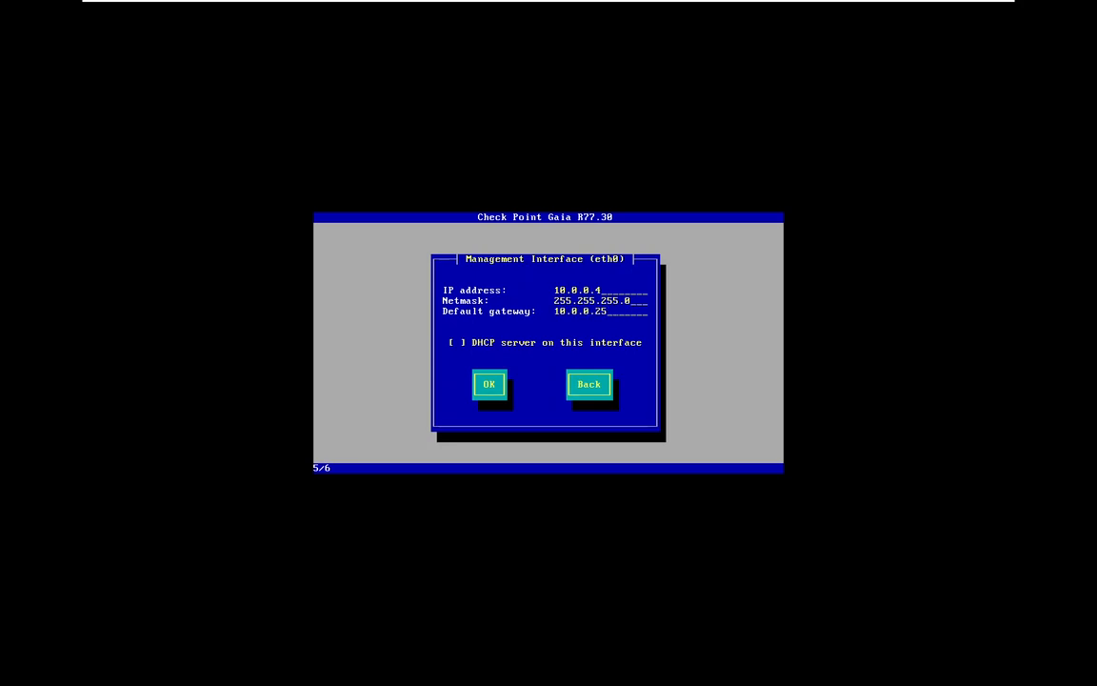
{"action": "type", "text": "1"}
{"action": "key", "text": "Tab"}
{"action": "key", "text": "Tab"}
{"action": "key", "text": "Return"}
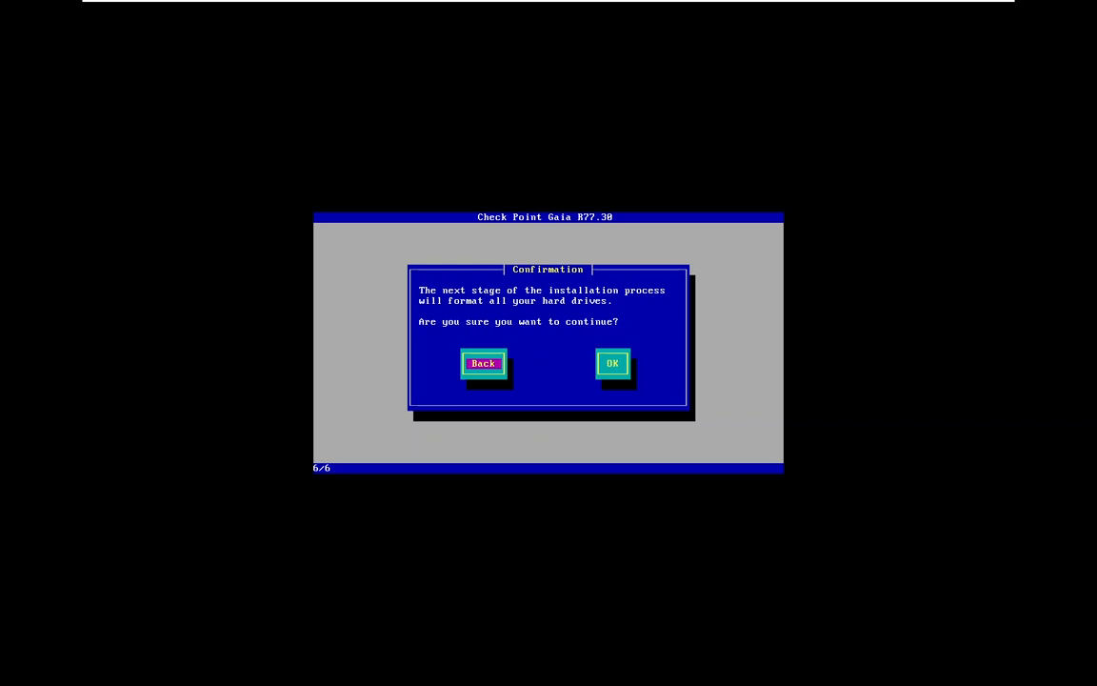
Confirm formatting all hard drives to install Gaia, and reboot the system once the installation is complete
{"action": "key", "text": "Tab"}
{"action": "key", "text": "Return"}
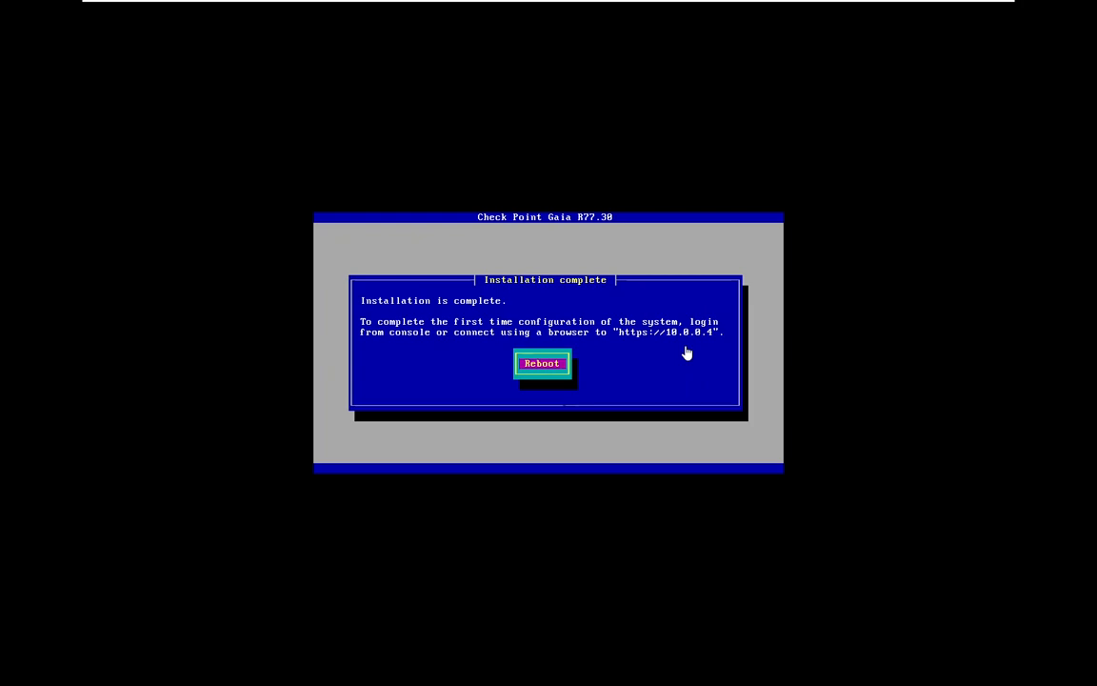
{"action": "left_click", "coordinate": [549, 370]}
{"action": "key", "text": "Return"}
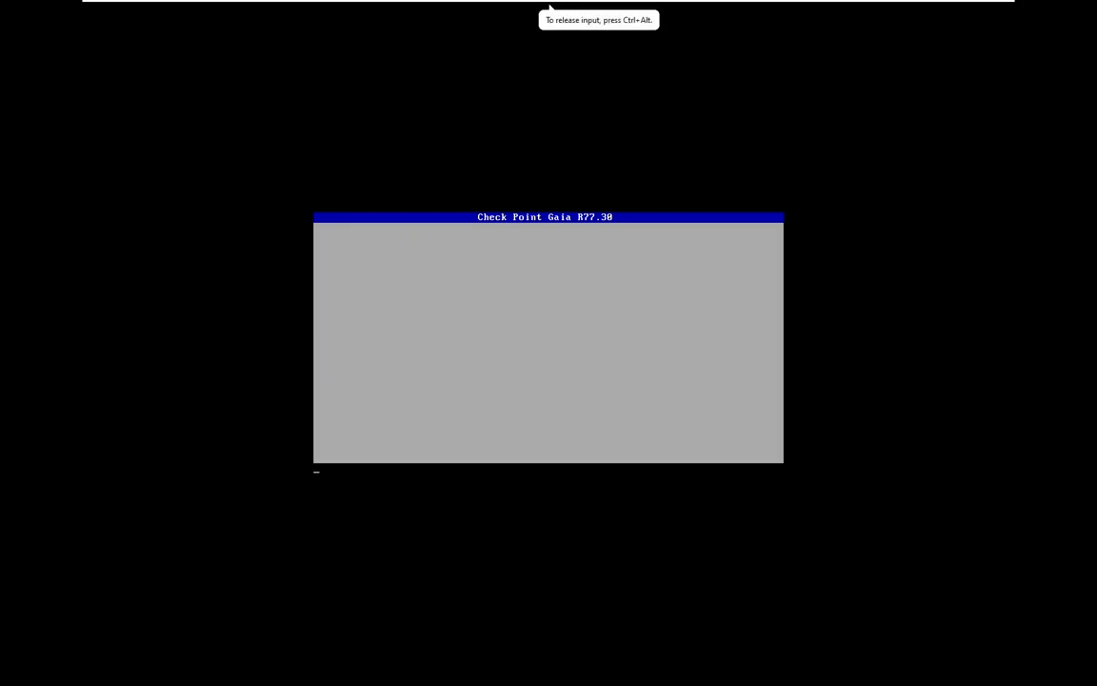
{"action": "key", "text": "ctrl+alt"}
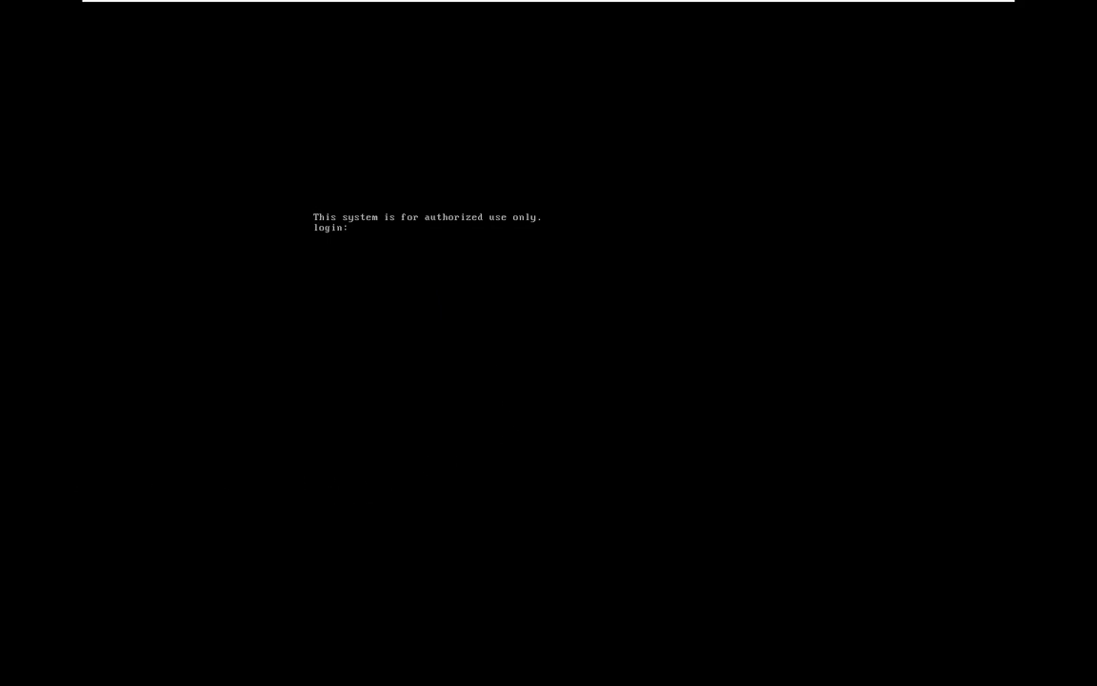
Log in to the Gaia console as admin with the account password
{"action": "type", "text": "admin"}
{"action": "key", "text": "Return"}
{"action": "key", "text": "Return"}
{"action": "key", "text": "Return"}
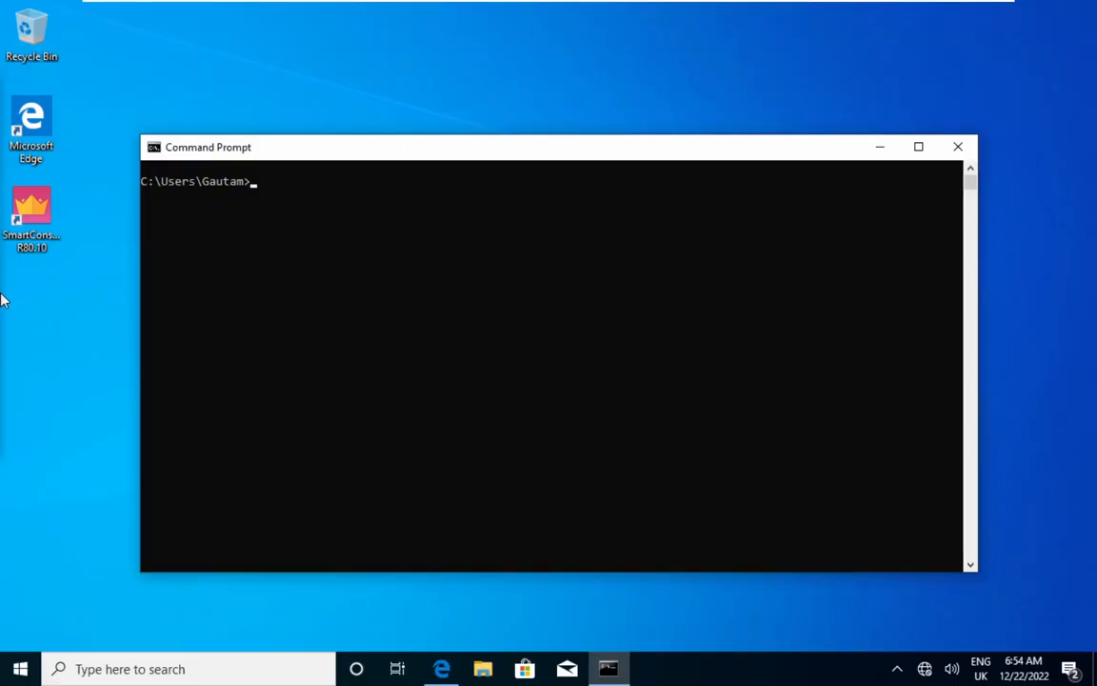
In PC1's Command Prompt, check the network configuration with ipconfig and test connectivity with ping 10.0.0.4
{"action": "left_click", "coordinate": [473, 306]}
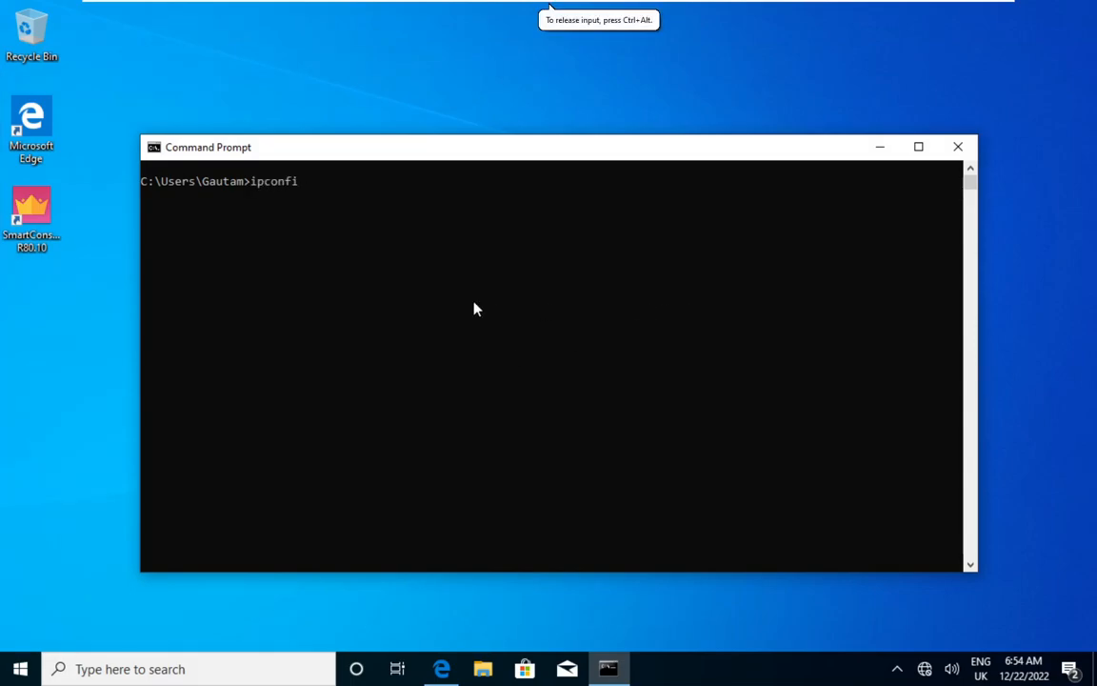
{"action": "key", "text": "Return"}
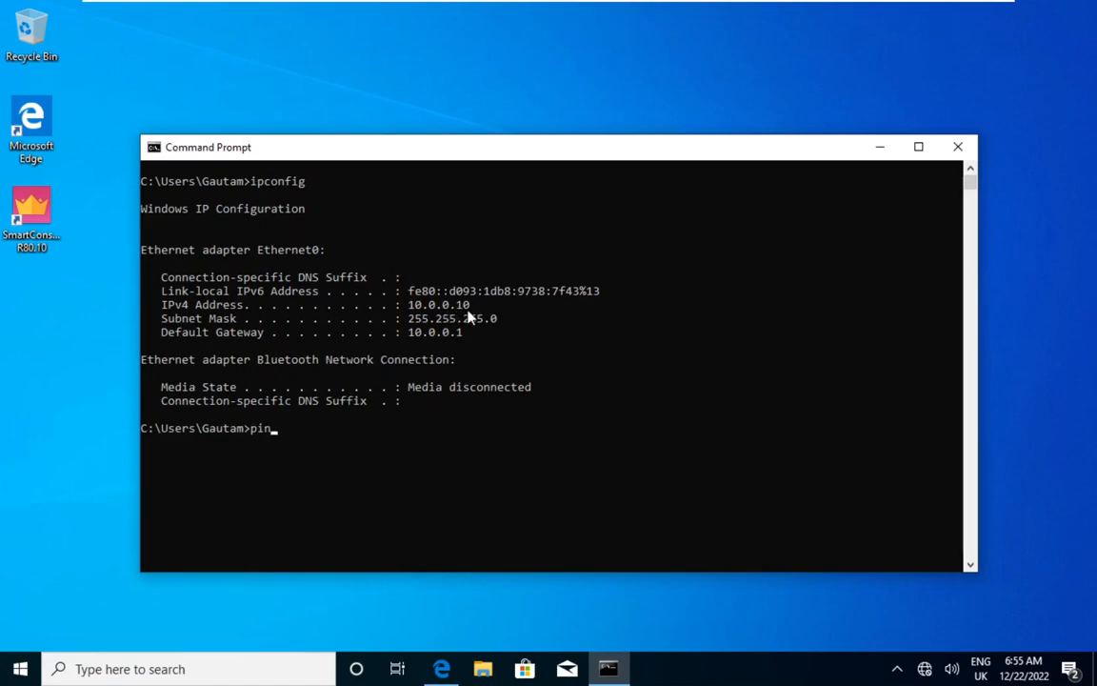
{"action": "type", "text": "ping 10.0.0.4"}
{"action": "key", "text": "Return"}
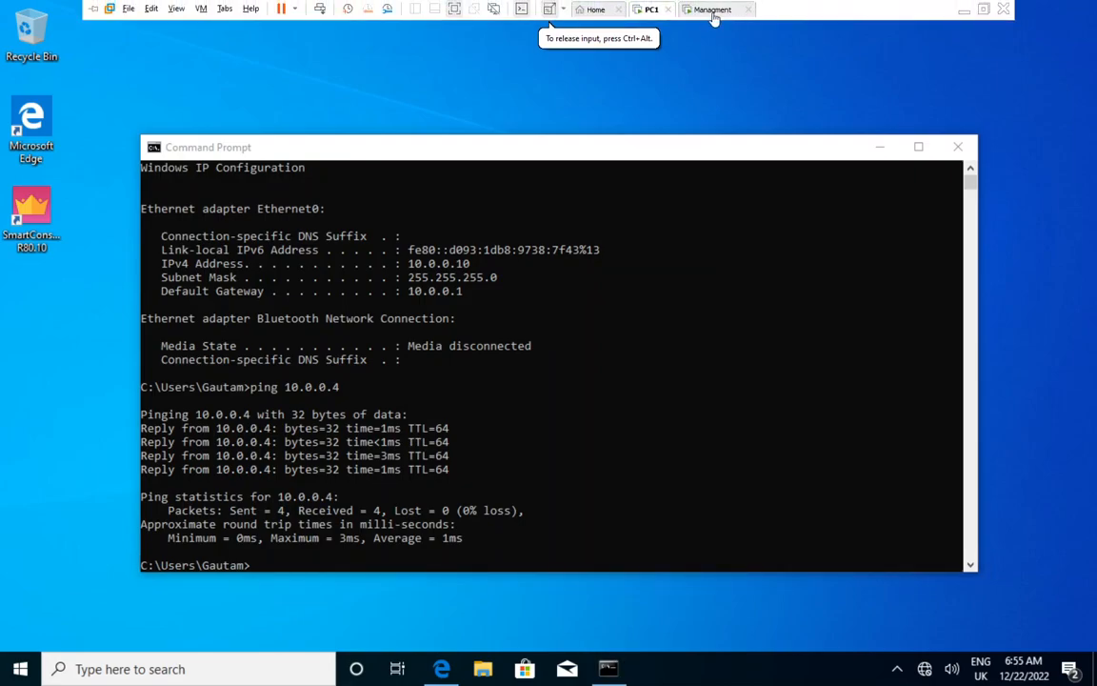
Return to the Managment virtual machine and read the Gaia console's instructions for configuring the system
{"action": "left_click", "coordinate": [713, 9]}
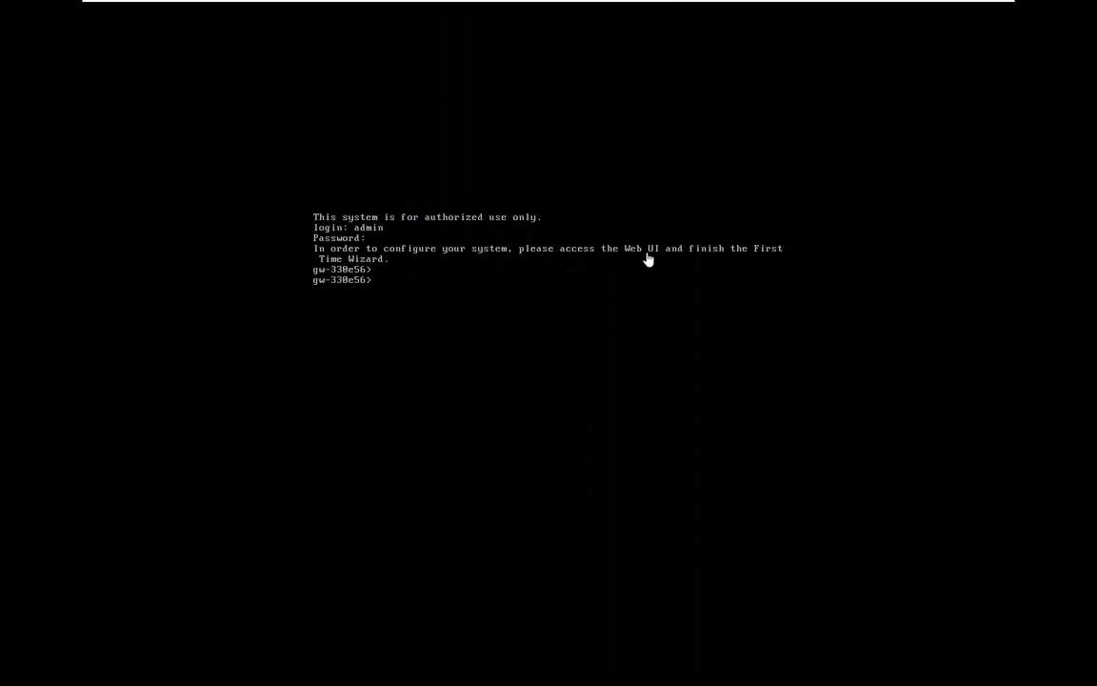
{"action": "mouse_move", "coordinate": [763, 3]}
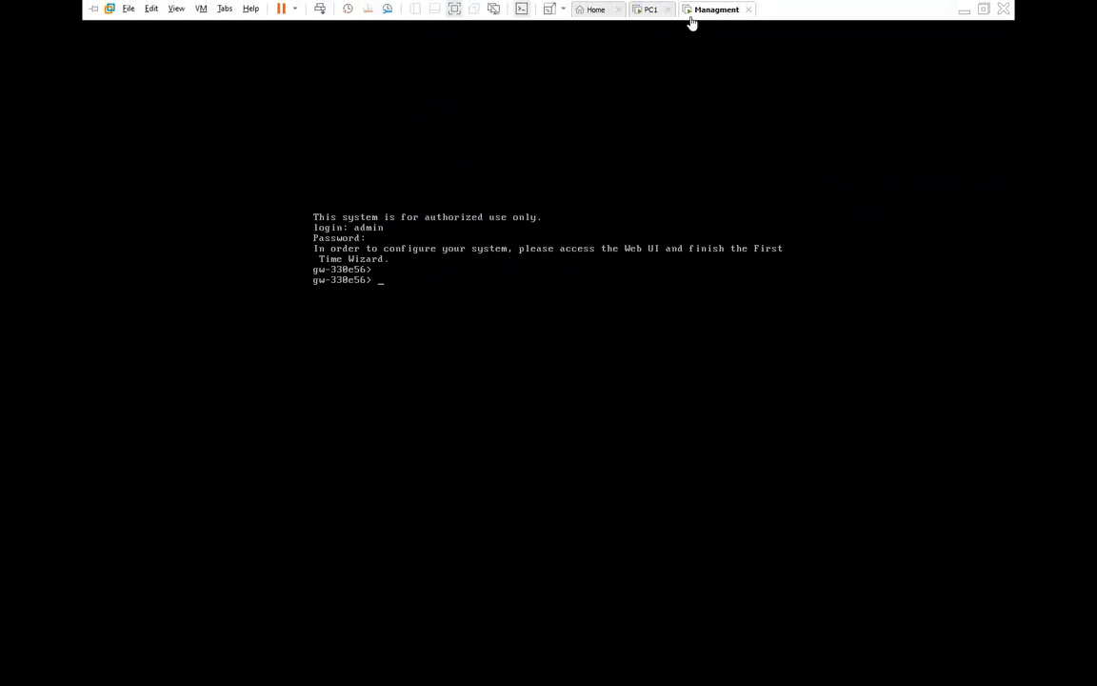
{"action": "left_click", "coordinate": [659, 13]}
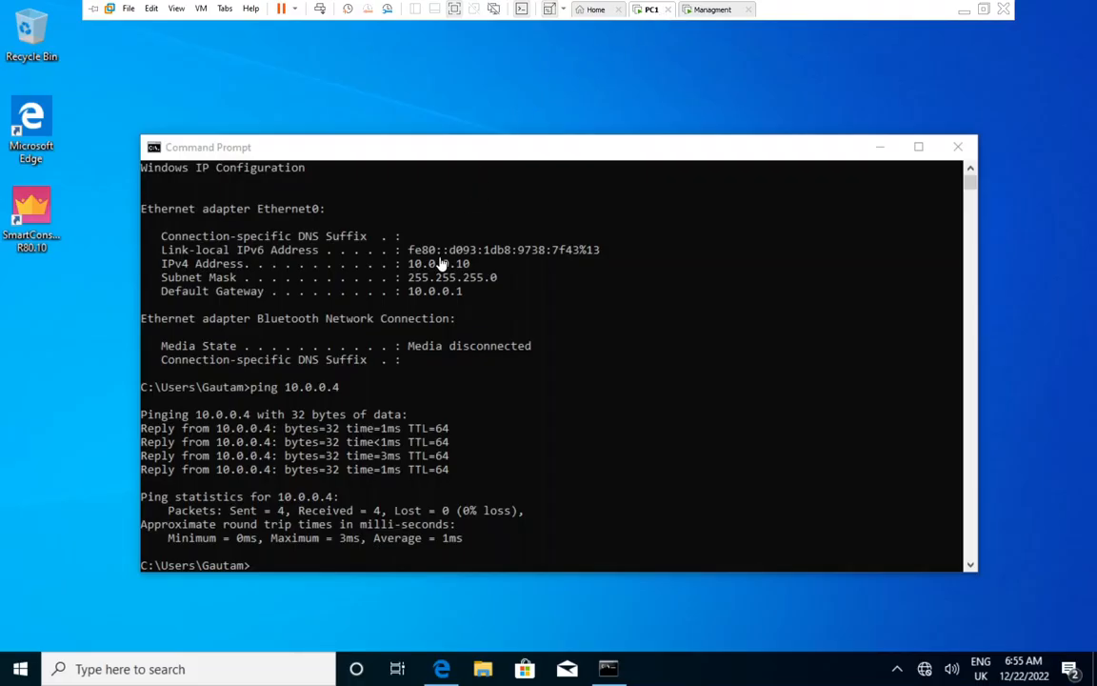
{"action": "mouse_move", "coordinate": [443, 670]}
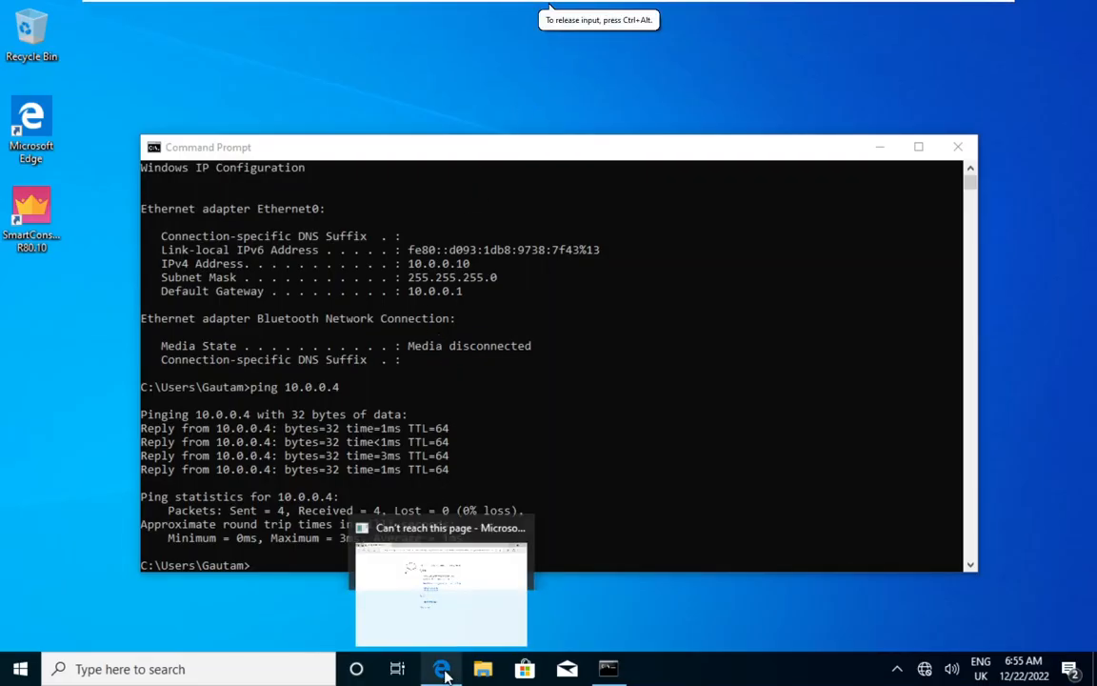
{"action": "left_click", "coordinate": [456, 611]}
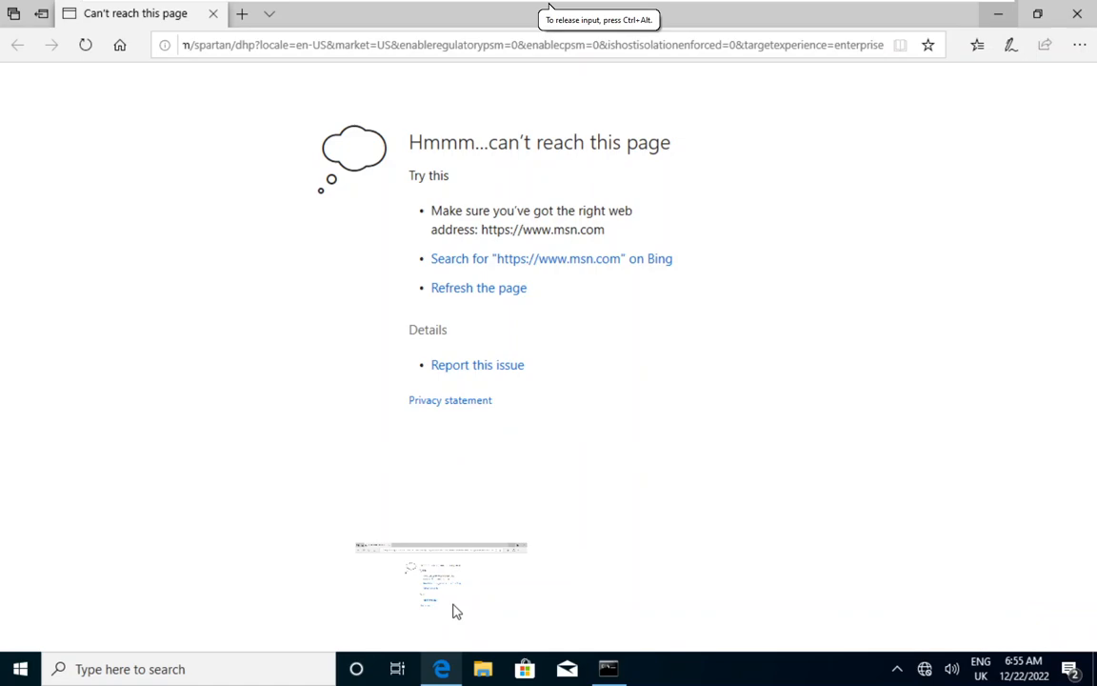
{"action": "left_click", "coordinate": [531, 40]}
{"action": "type", "text": "https"}
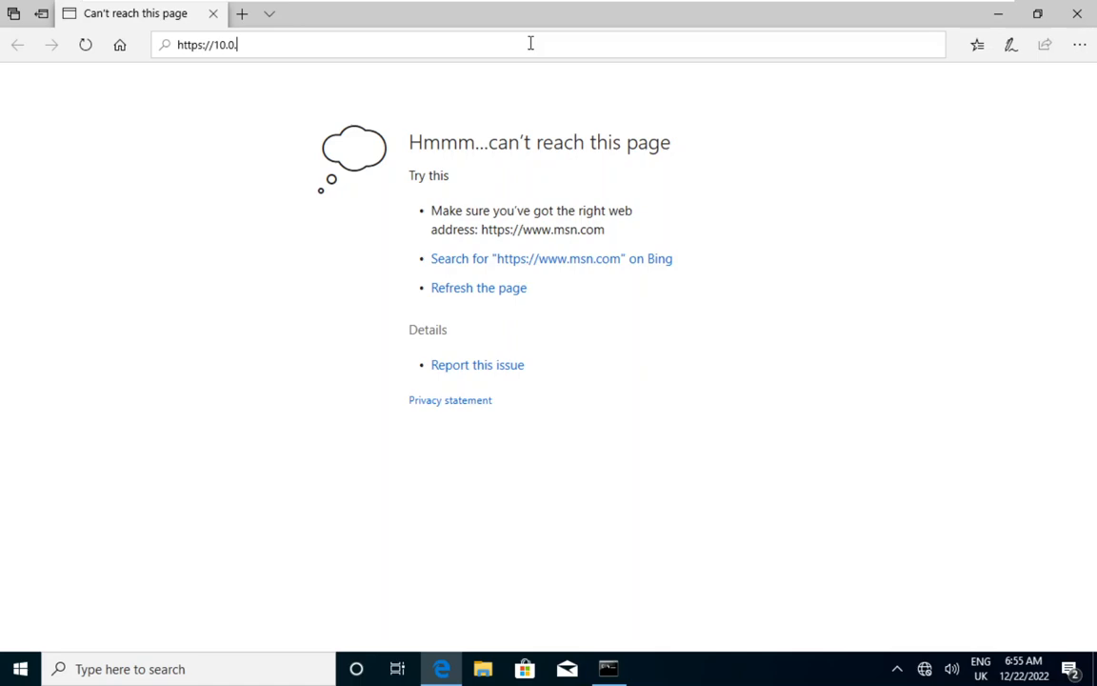
{"action": "type", "text": "://10.0.0.4"}
{"action": "key", "text": "Return"}
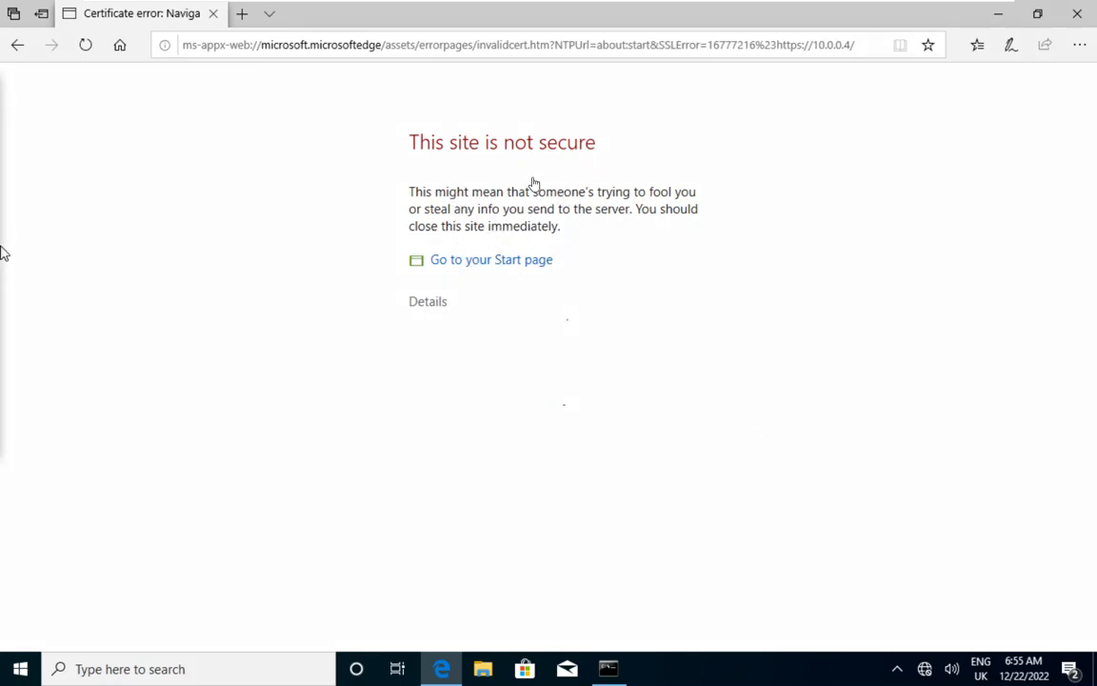
Expand the certificate warning's details and continue to the Gaia Portal webpage despite the warning
{"action": "left_click", "coordinate": [423, 306]}
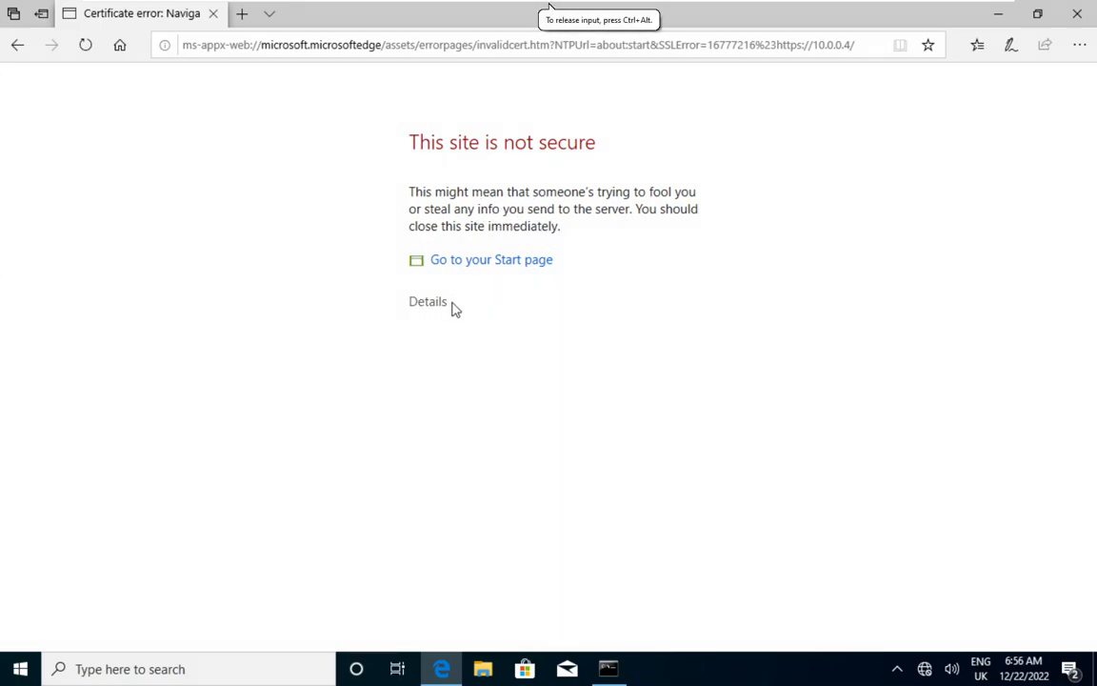
{"action": "left_click", "coordinate": [431, 303]}
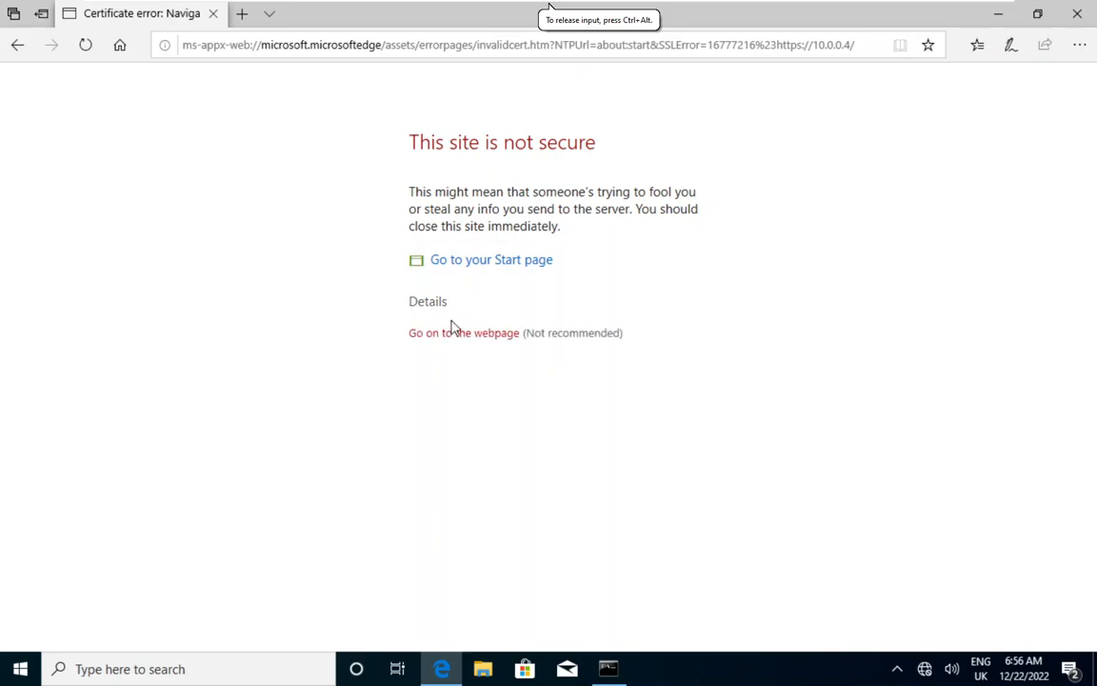
{"action": "left_click", "coordinate": [455, 337]}
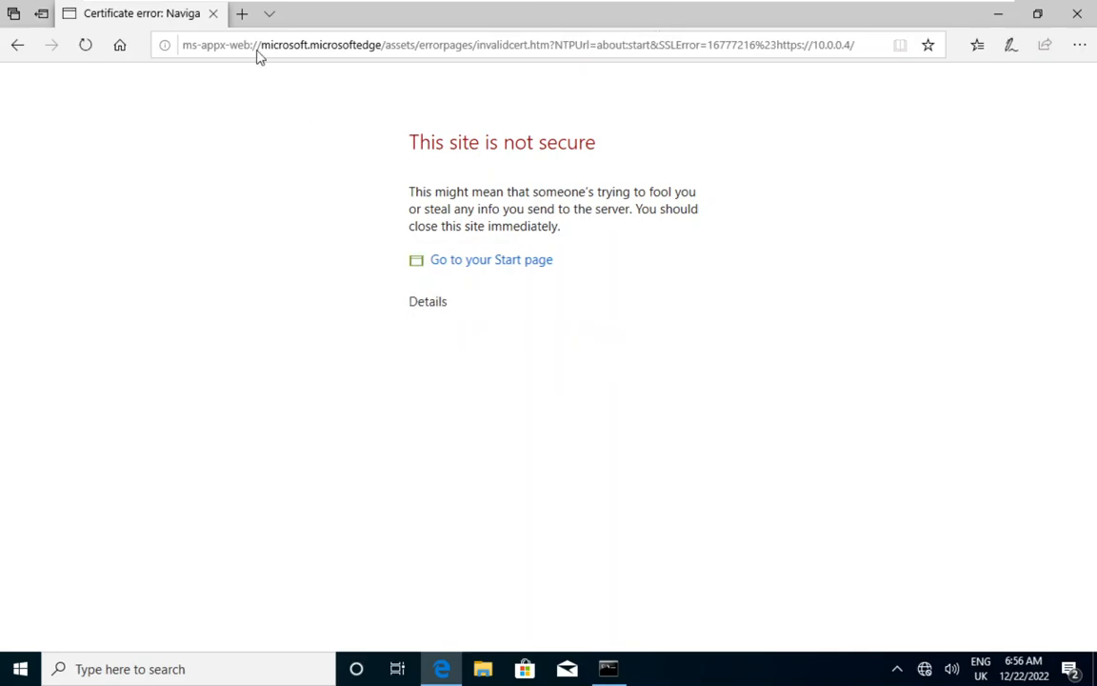
{"action": "left_click", "coordinate": [424, 304]}
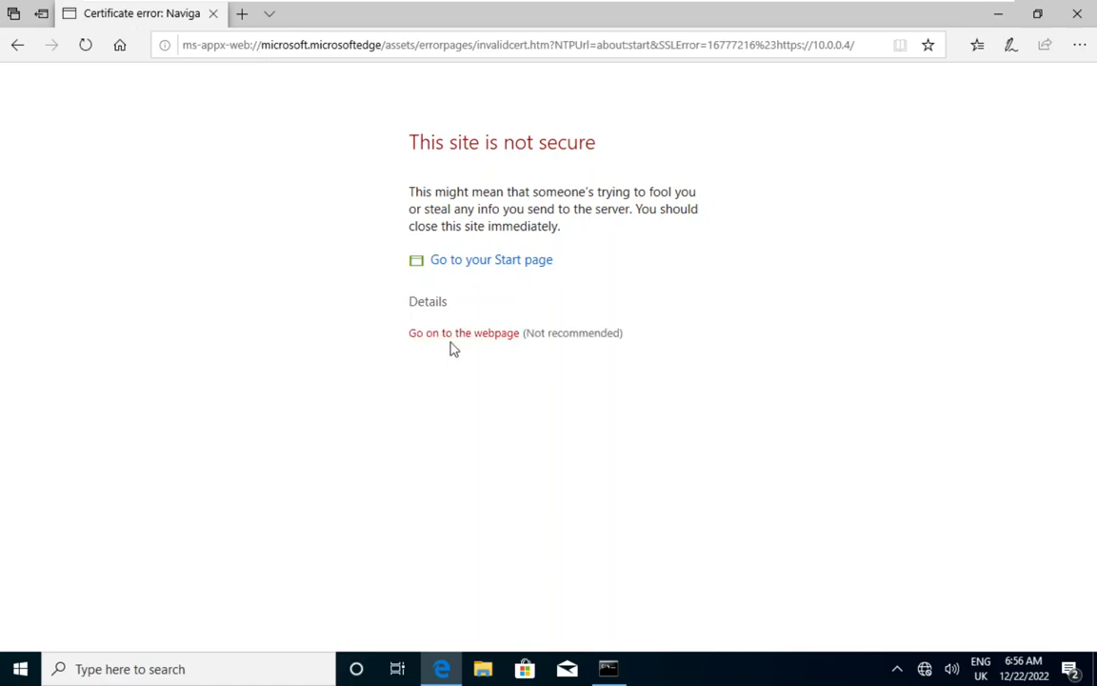
{"action": "left_click", "coordinate": [451, 333]}
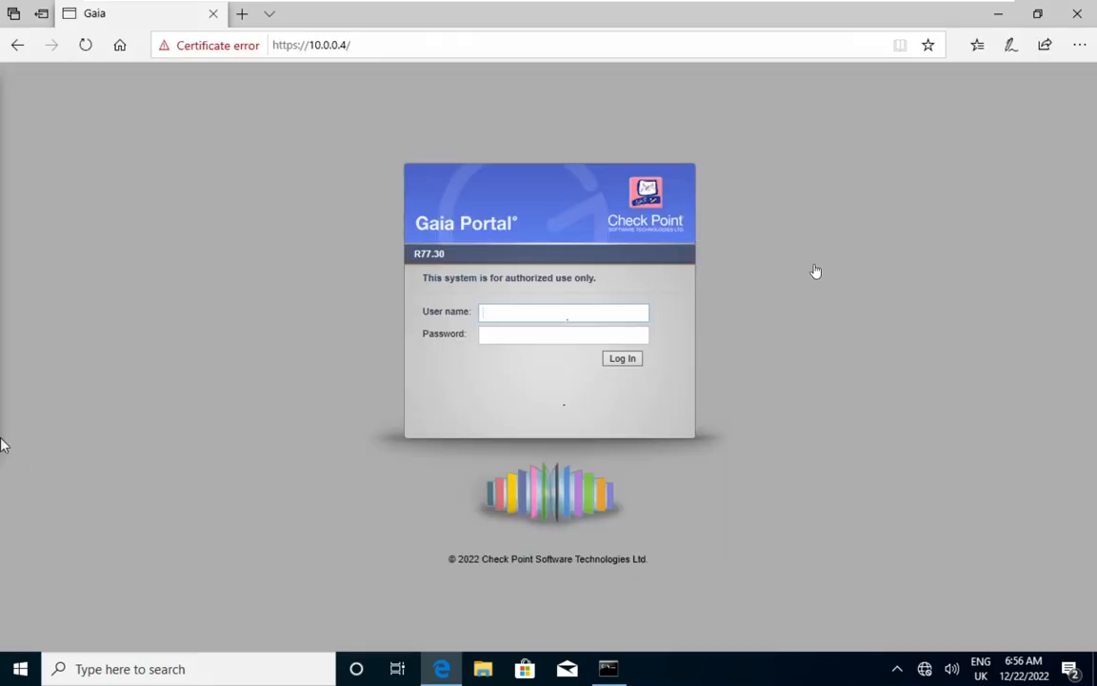
Log in to the Gaia Portal as admin with the account password, and decline to have the browser save the password
{"action": "left_click", "coordinate": [637, 311]}
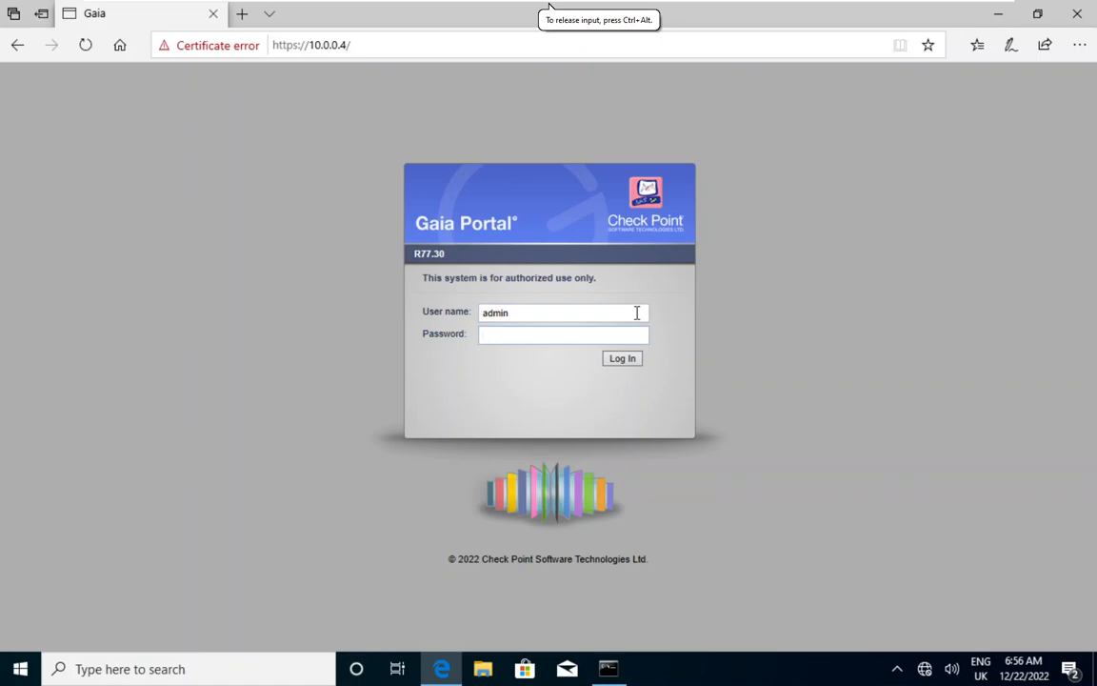
{"action": "type", "text": "**"}
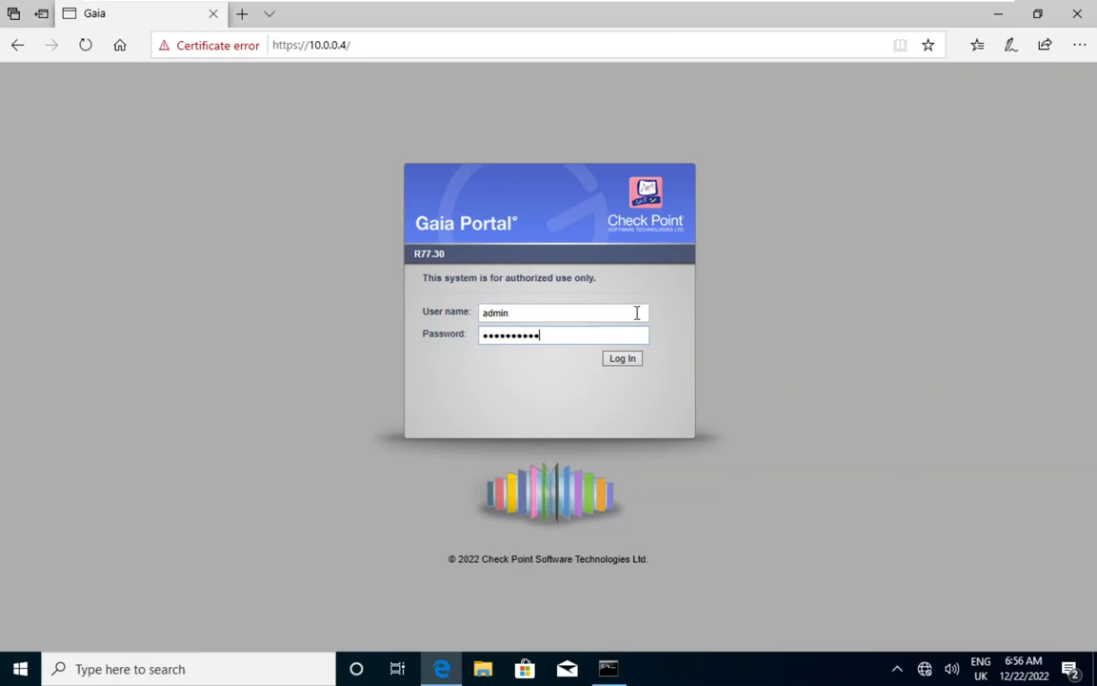
{"action": "key", "text": "Return"}
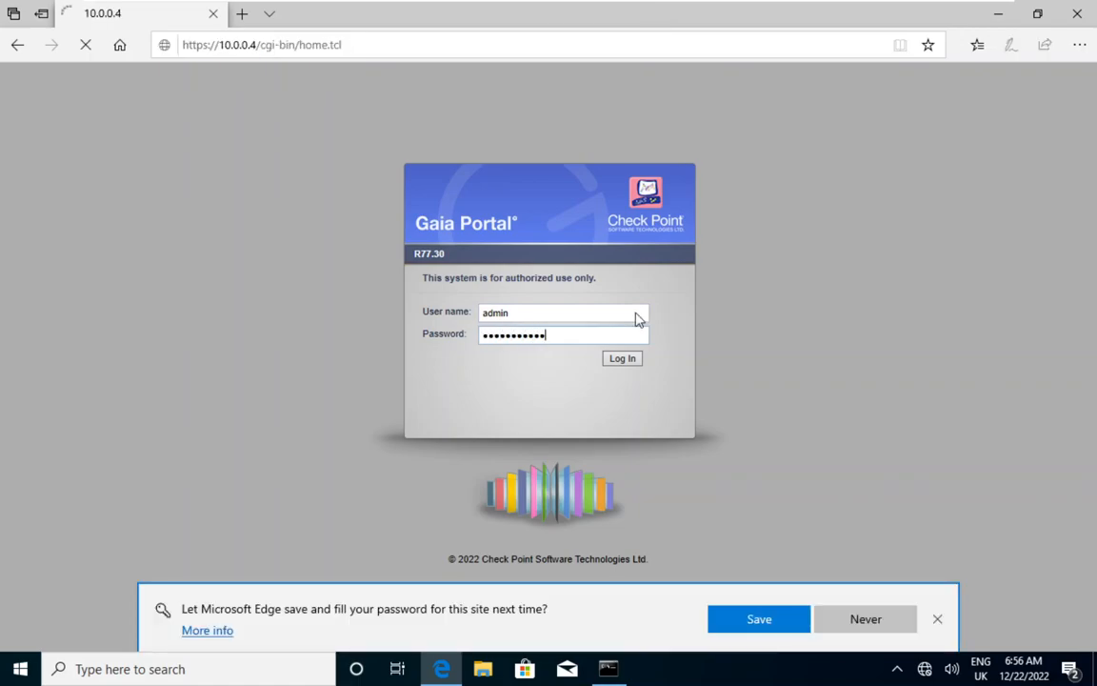
{"action": "left_click", "coordinate": [864, 620]}
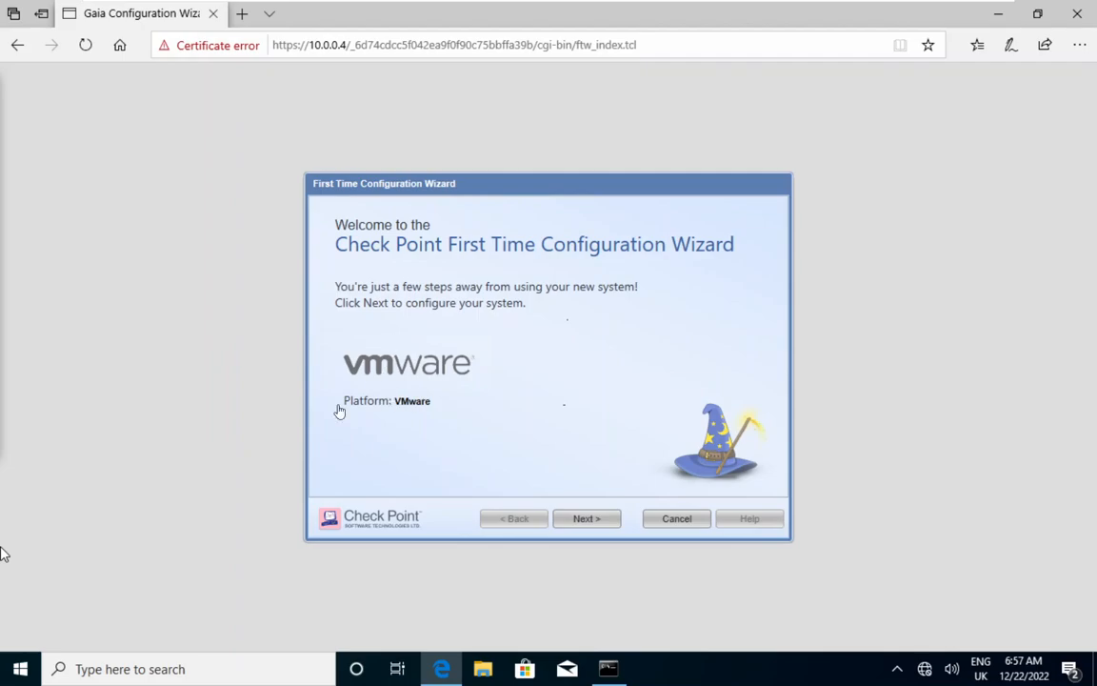
Start the First Time Configuration Wizard, continue with Gaia R77.30 configuration, and accept the existing eth0 management connection settings
{"action": "left_click", "coordinate": [590, 531]}
{"action": "left_click", "coordinate": [589, 520]}
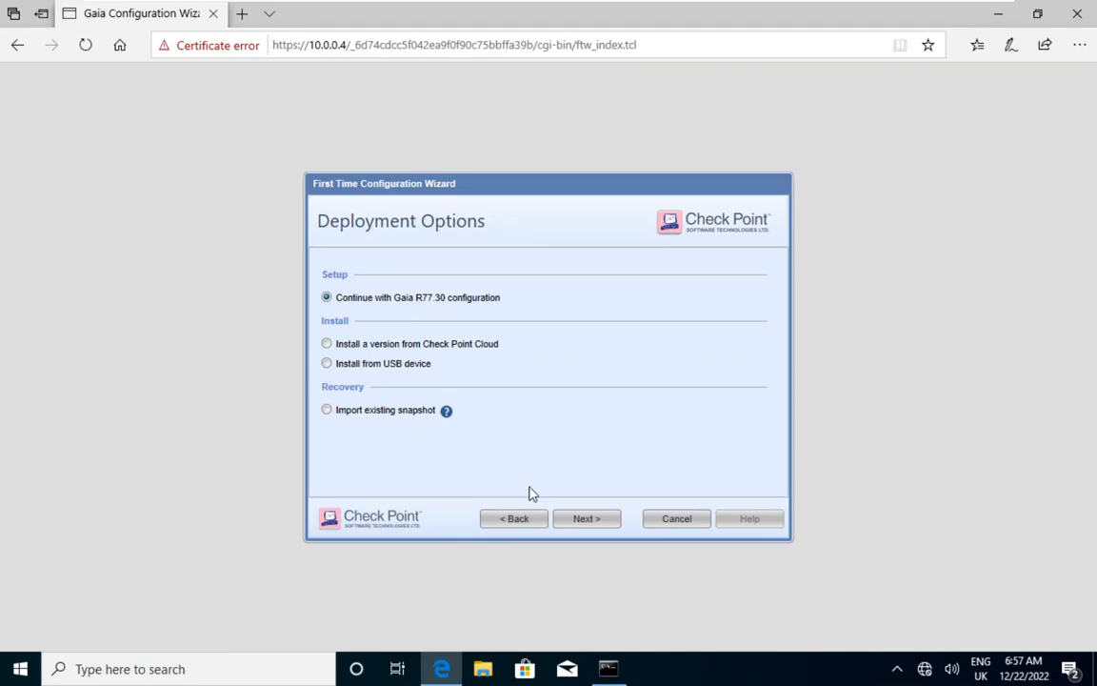
{"action": "left_click", "coordinate": [574, 527]}
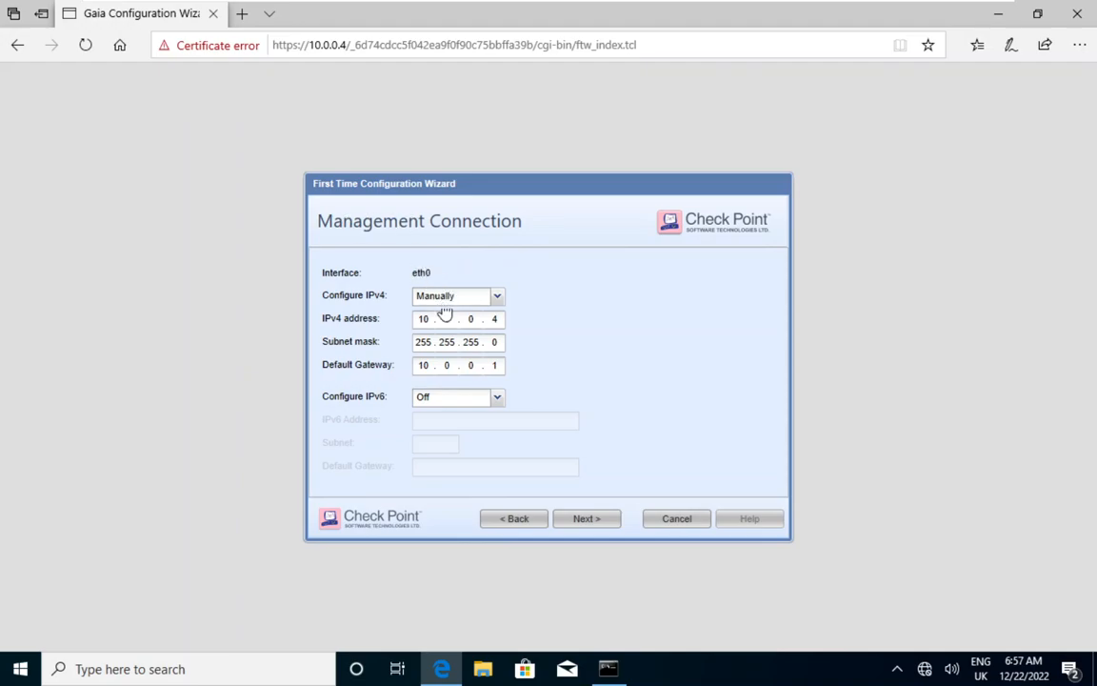
{"action": "left_click", "coordinate": [584, 521]}
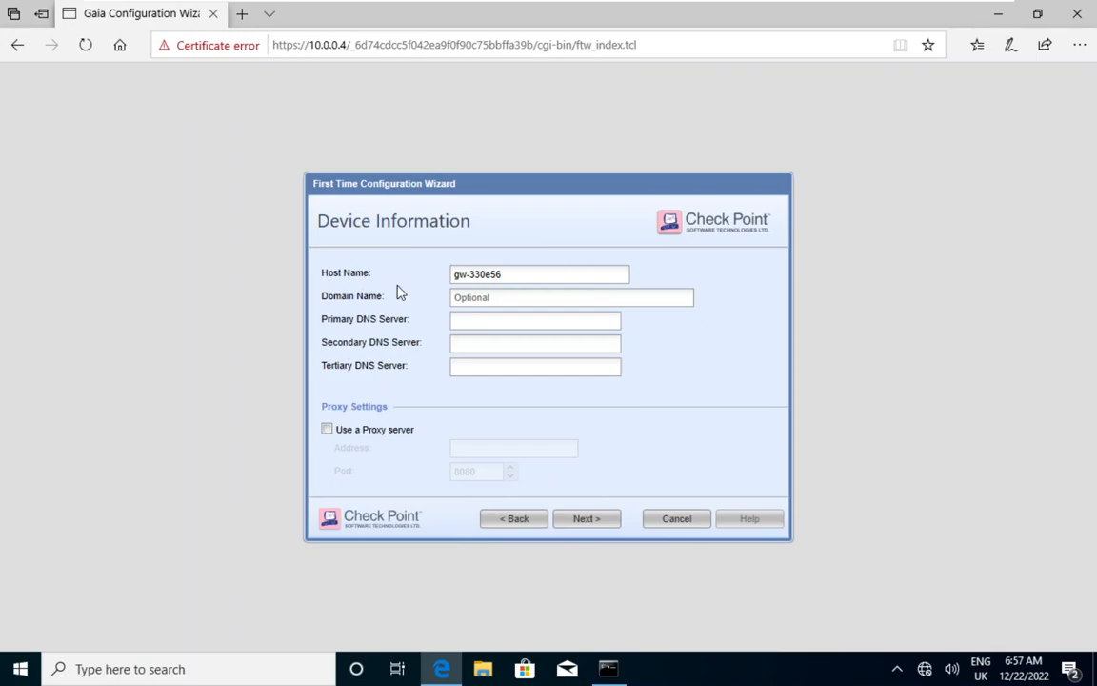
Compare the default host name with the Managment console prompt, and set the device's host name to MGMT in the wizard
{"action": "left_click_drag", "start_coordinate": [455, 275], "coordinate": [476, 277]}
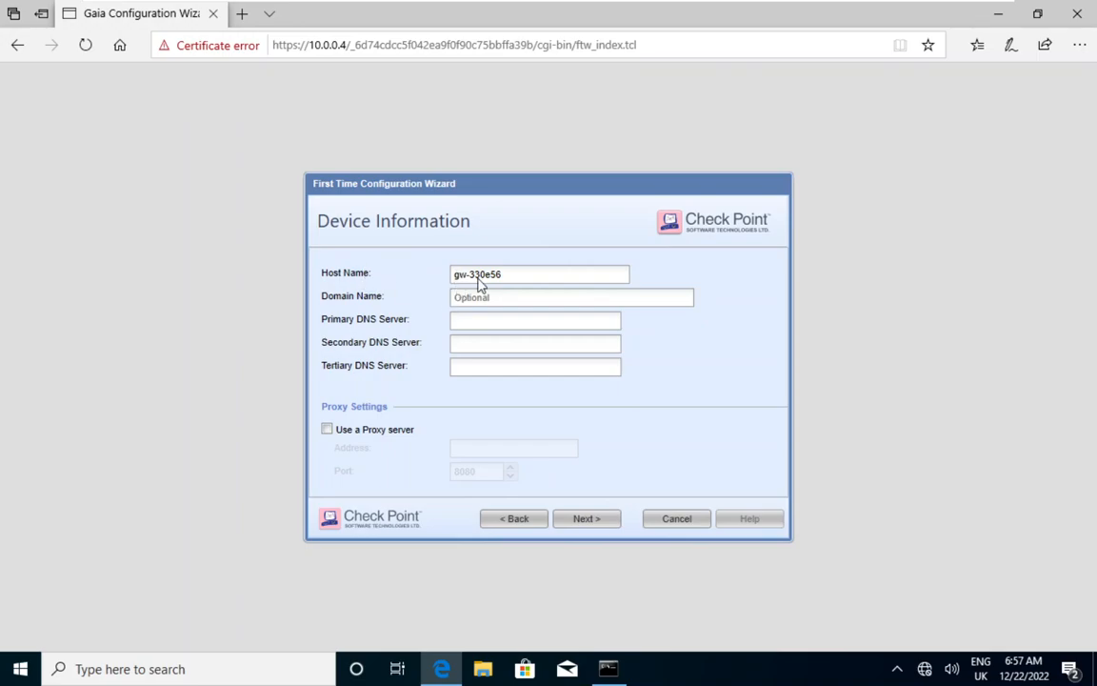
{"action": "left_click", "coordinate": [710, 10]}
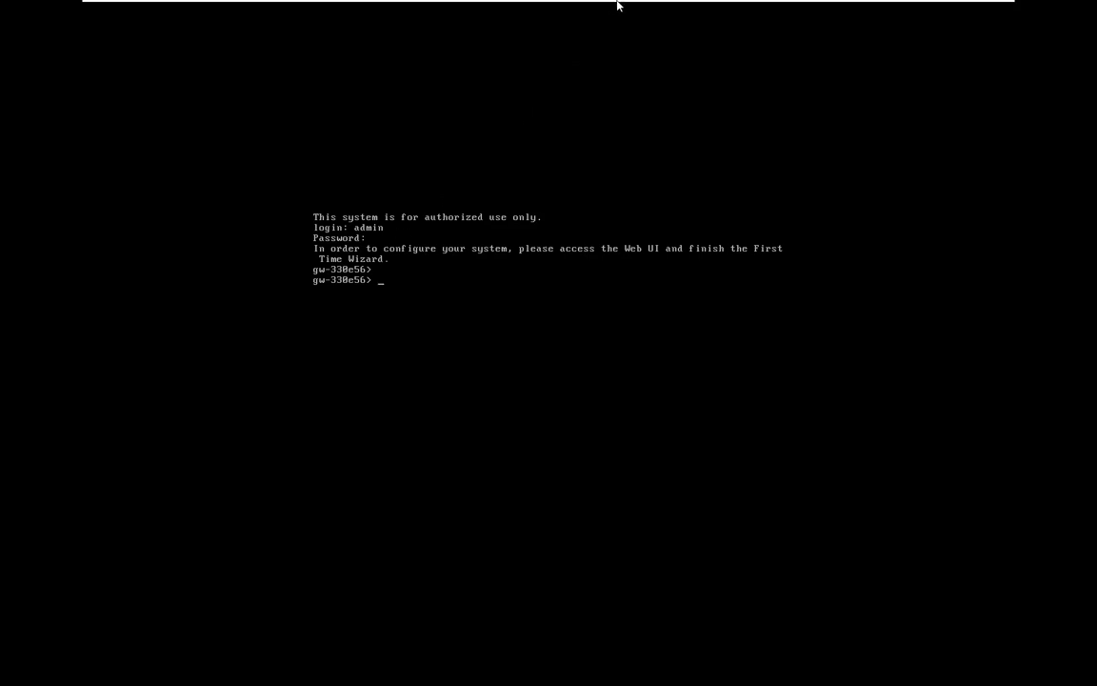
{"action": "mouse_move", "coordinate": [618, 4]}
{"action": "left_click", "coordinate": [649, 11]}
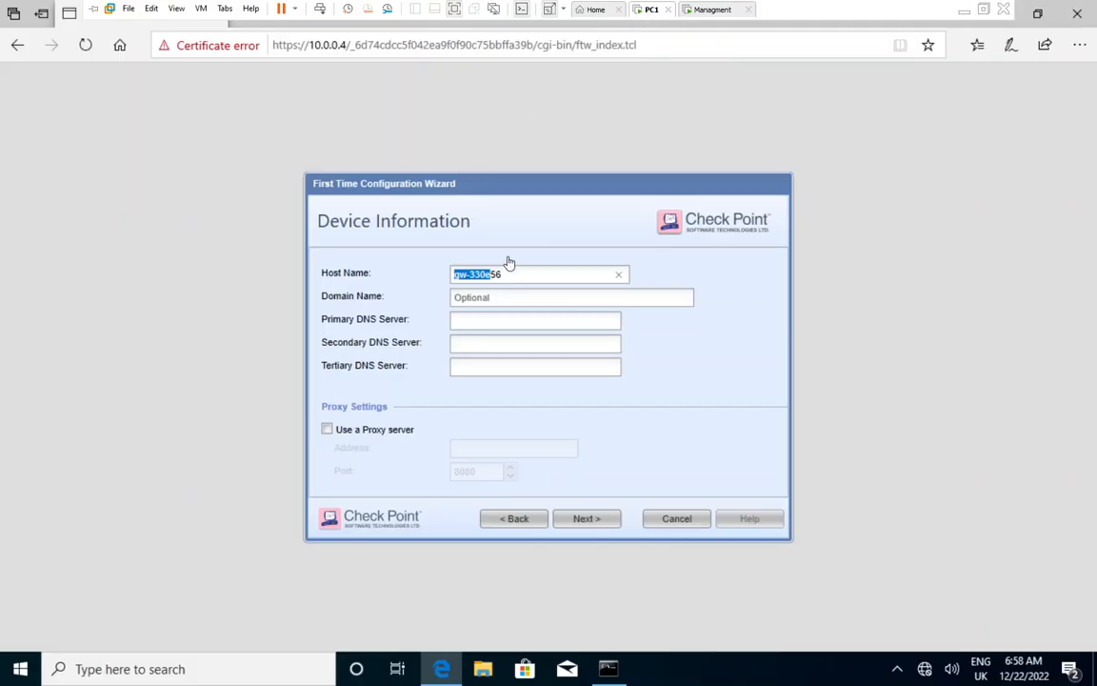
{"action": "left_click_drag", "start_coordinate": [505, 274], "coordinate": [429, 271]}
{"action": "type", "text": "MGMT"}
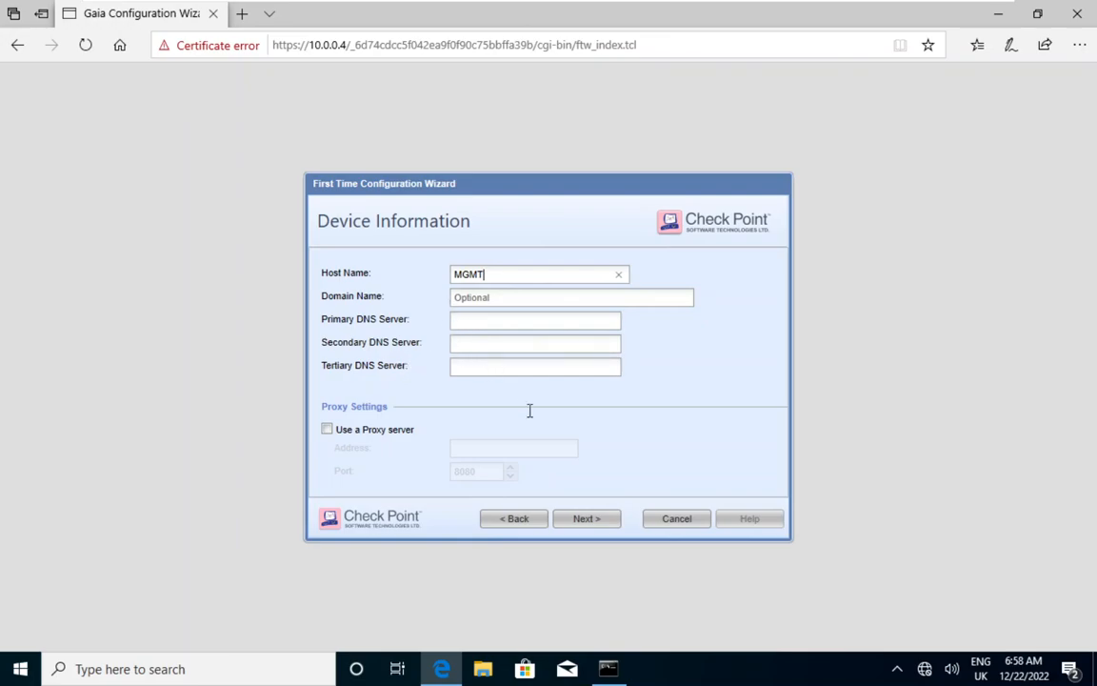
{"action": "left_click", "coordinate": [599, 529]}
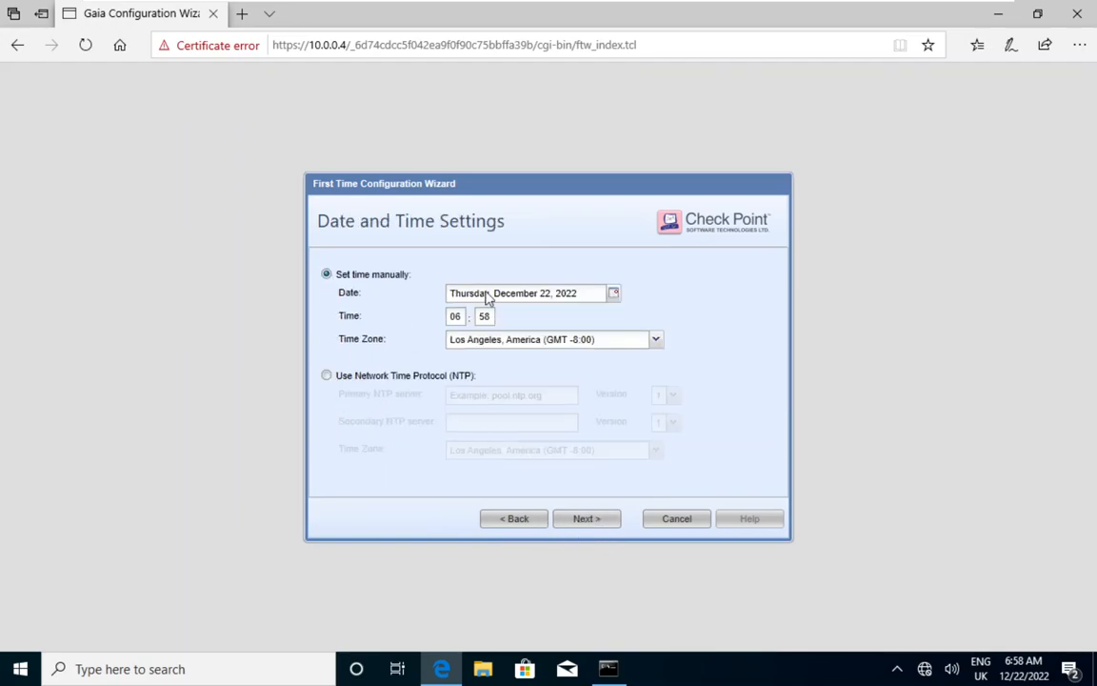
Set the time zone to London, Europe (GMT) and accept the date and time settings
{"action": "left_click", "coordinate": [645, 343]}
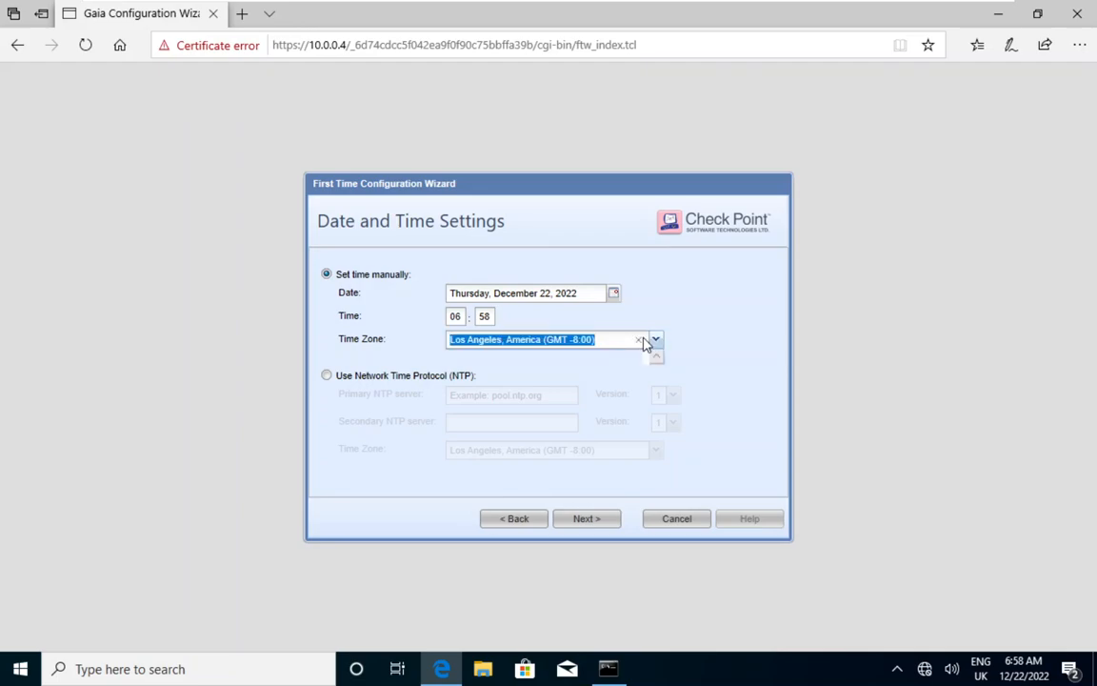
{"action": "type", "text": "London, Europe (GMT"}
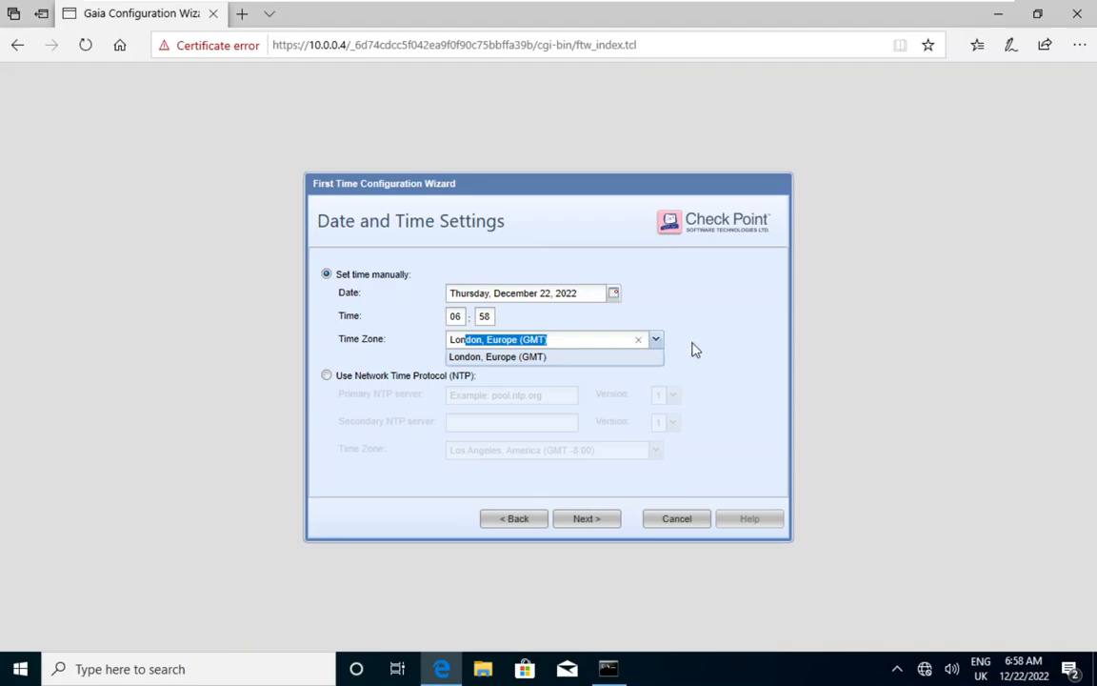
{"action": "key", "text": "Return"}
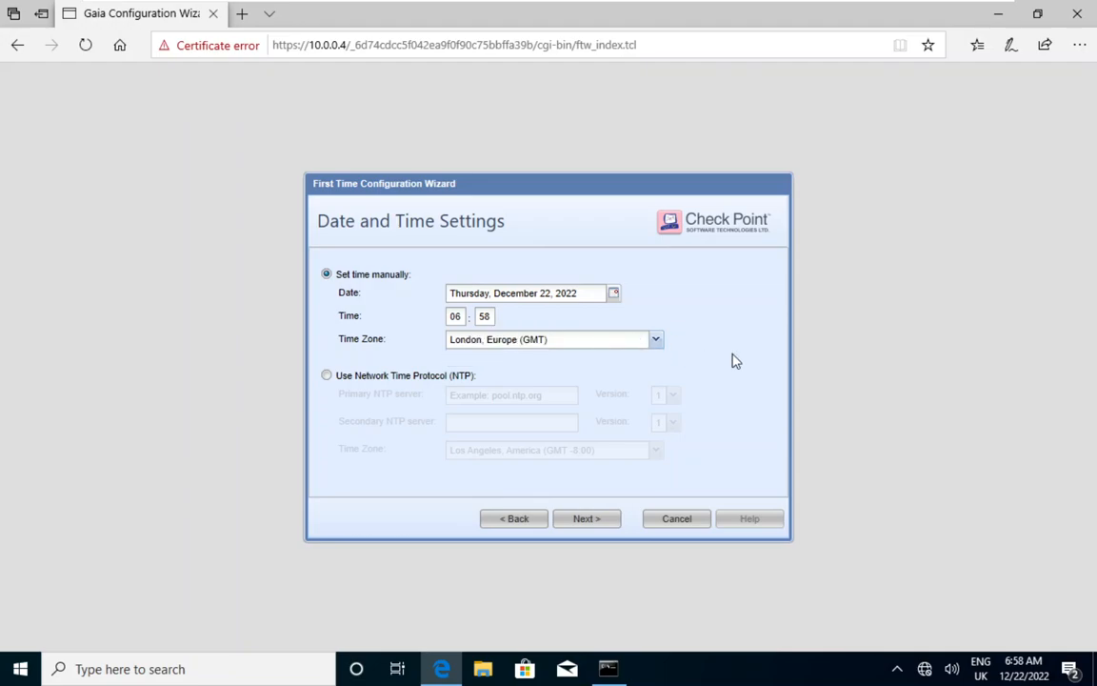
{"action": "left_click", "coordinate": [600, 519]}
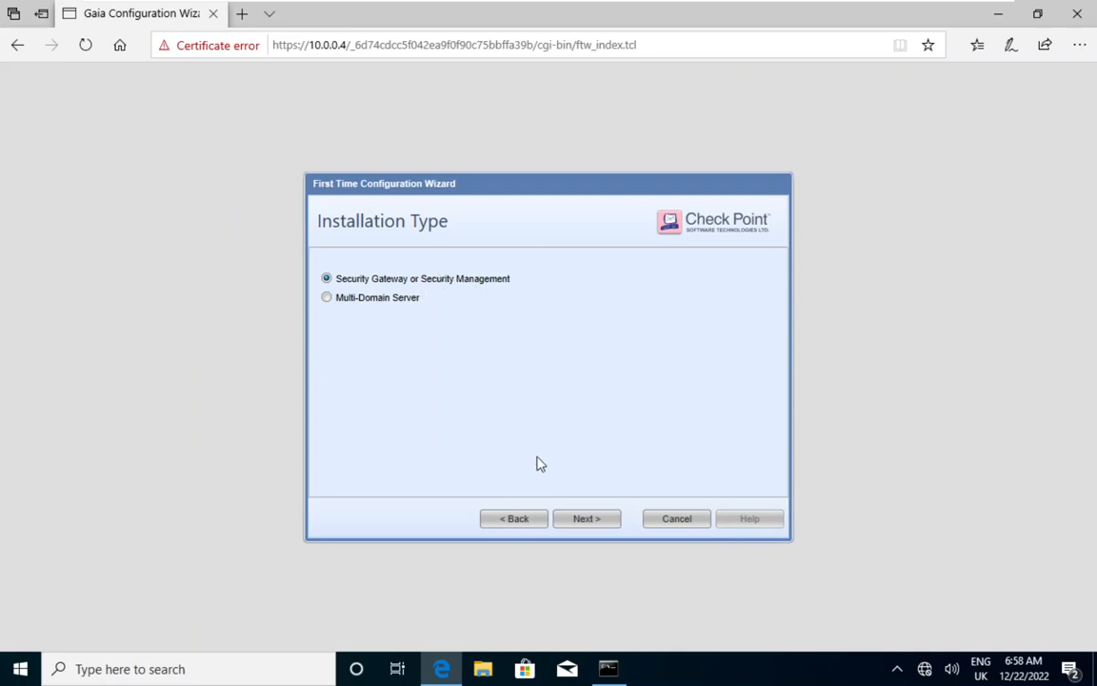
Accept the Security Gateway or Security Management installation type, and deselect Security Gateway, keeping Security Management defined as Primary
{"action": "left_click", "coordinate": [583, 519]}
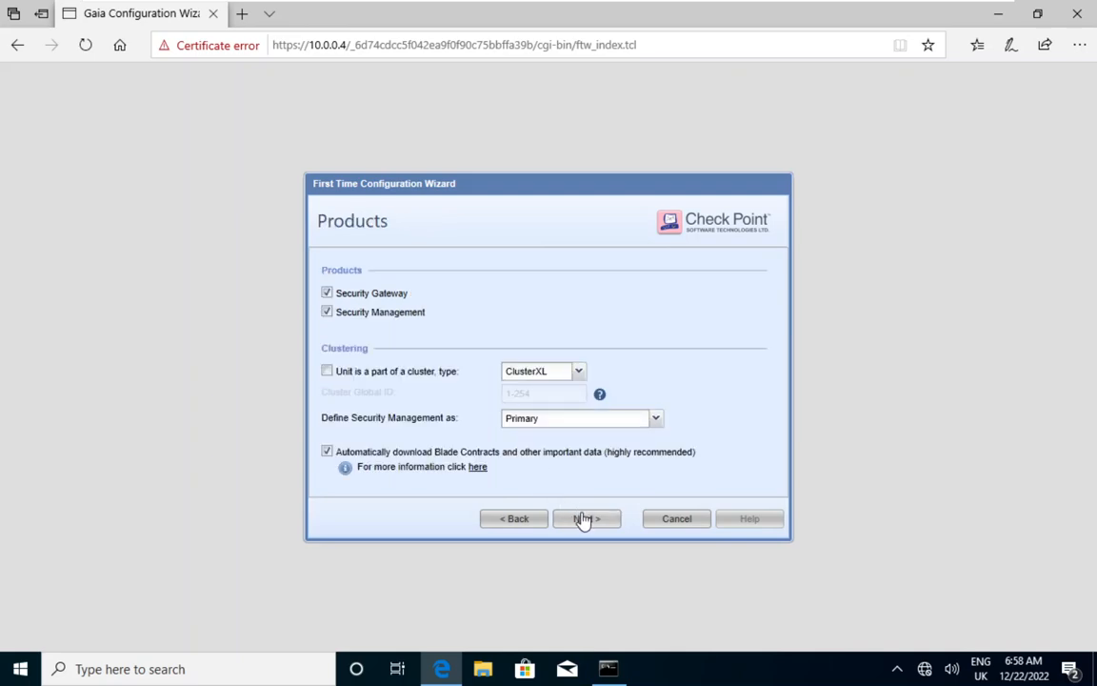
{"action": "left_click", "coordinate": [326, 292]}
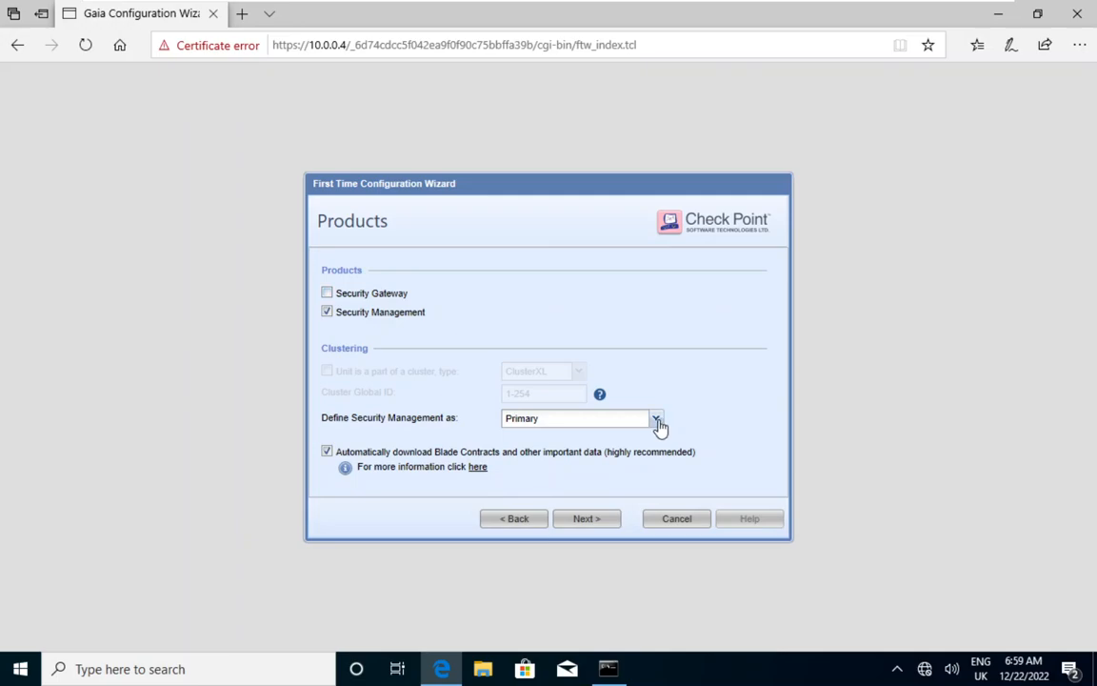
{"action": "left_click", "coordinate": [660, 424]}
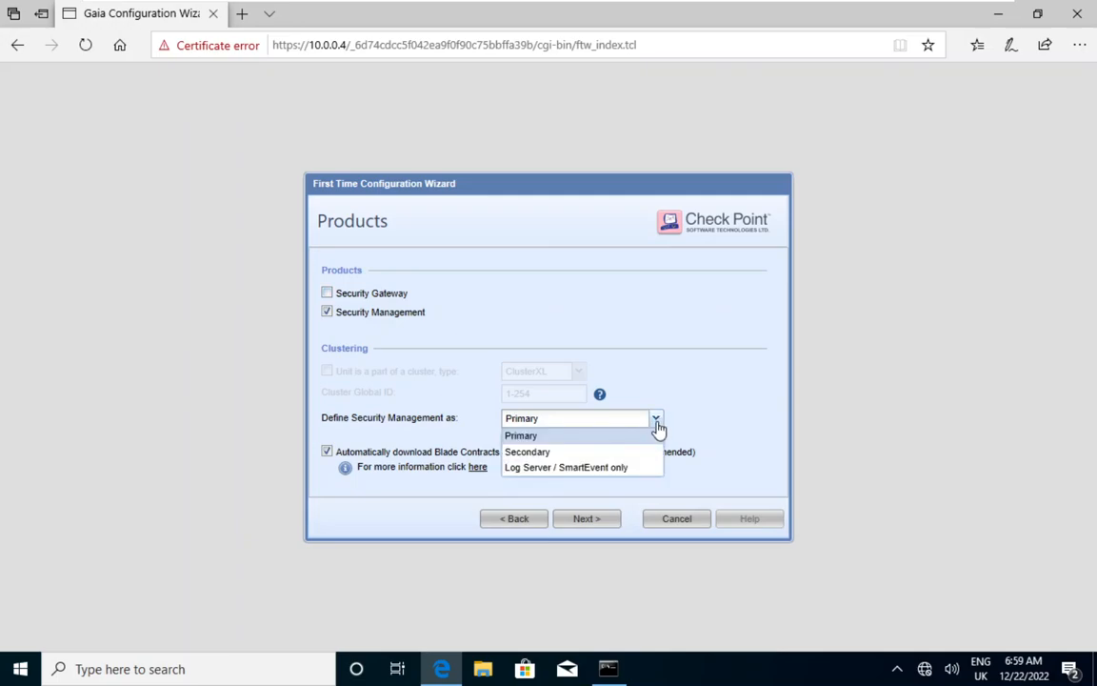
{"action": "left_click", "coordinate": [677, 421]}
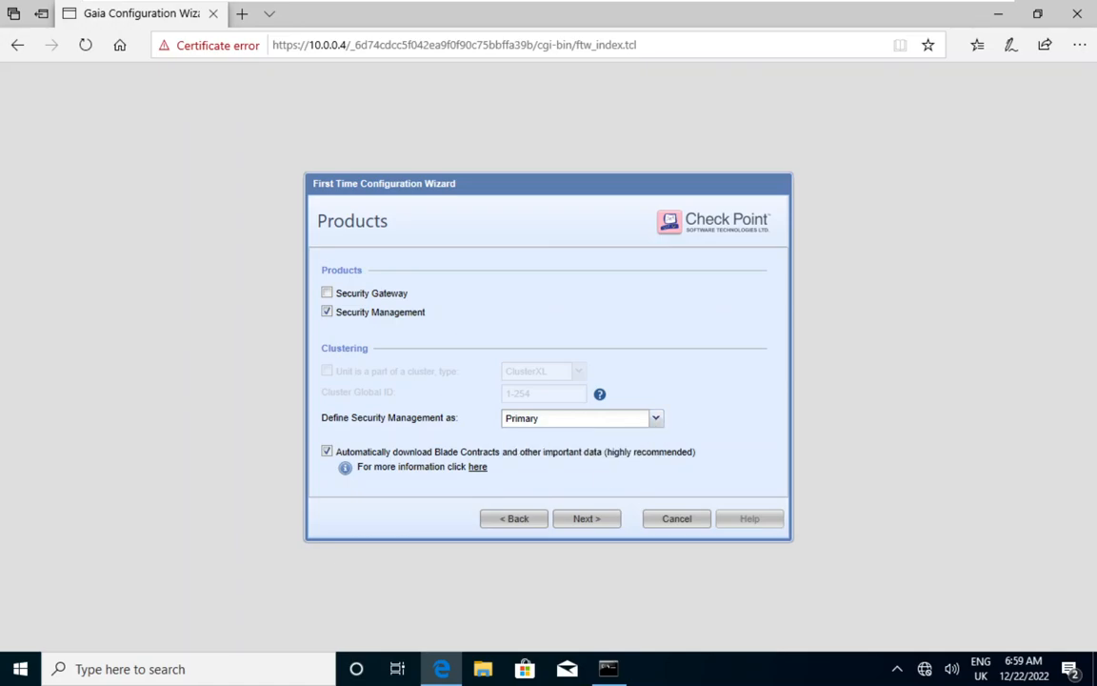
{"action": "left_click", "coordinate": [596, 518]}
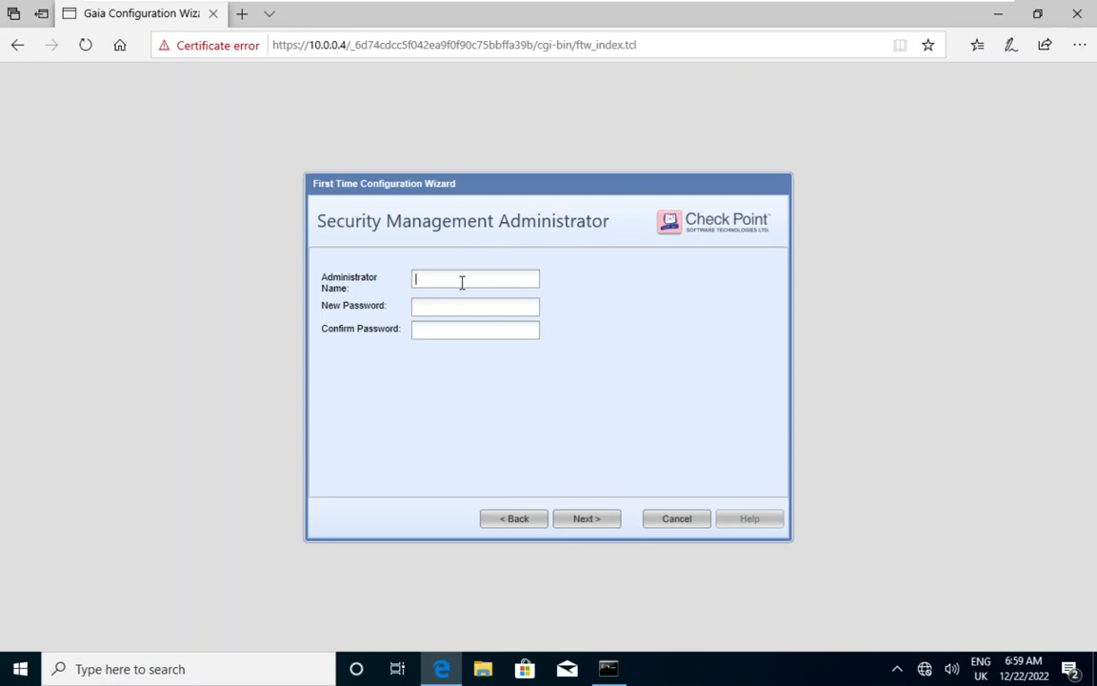
Define the Security Management administrator as admin, entering and confirming the new password
{"action": "type", "text": "admin"}
{"action": "key", "text": "Tab"}
{"action": "type", "text": "************"}
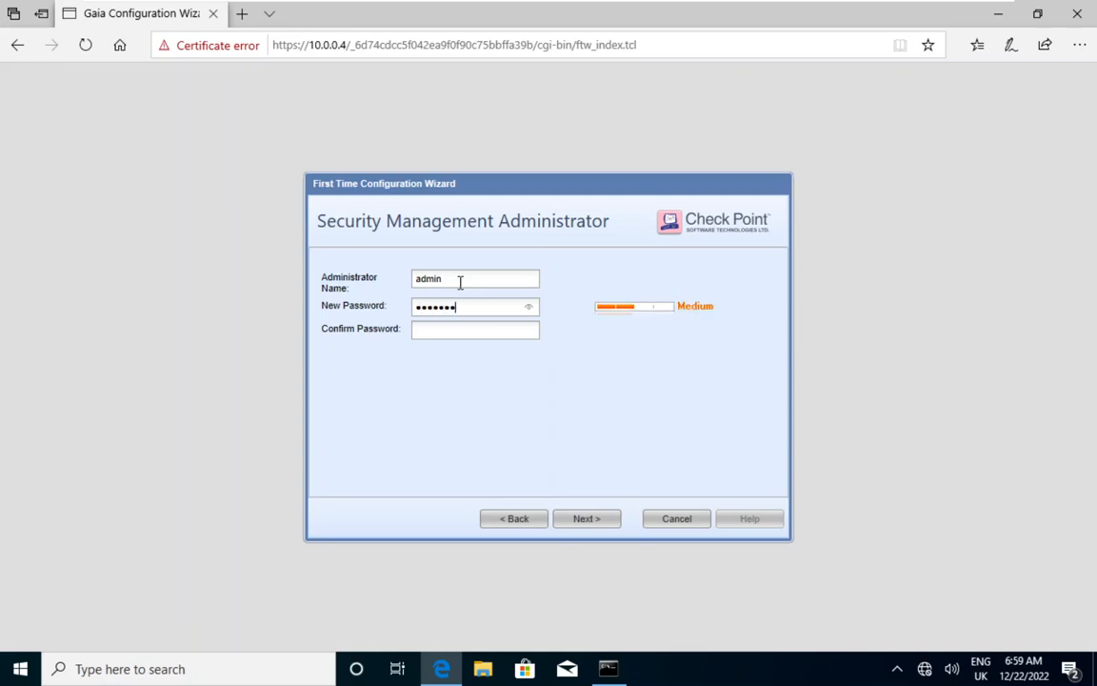
{"action": "key", "text": "Tab"}
{"action": "type", "text": "**********"}
{"action": "left_click", "coordinate": [586, 519]}
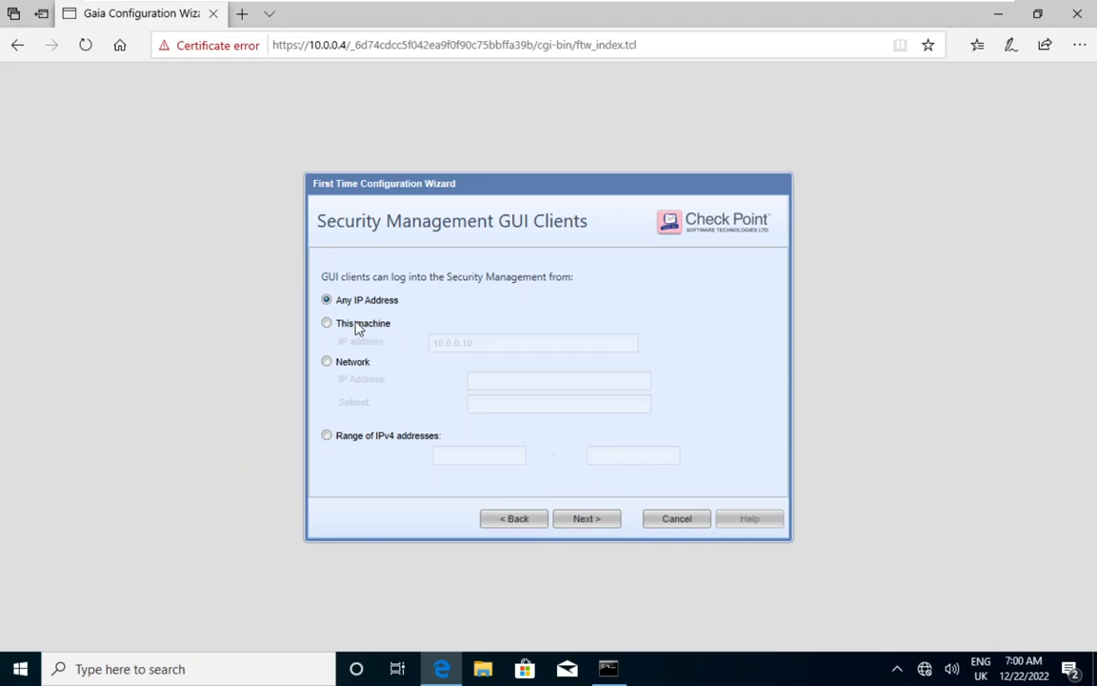
Try limiting GUI client logins to this machine, to a network, and to the IPv4 range 10.0.0.4 to 10.0.0.20
{"action": "left_click", "coordinate": [327, 325]}
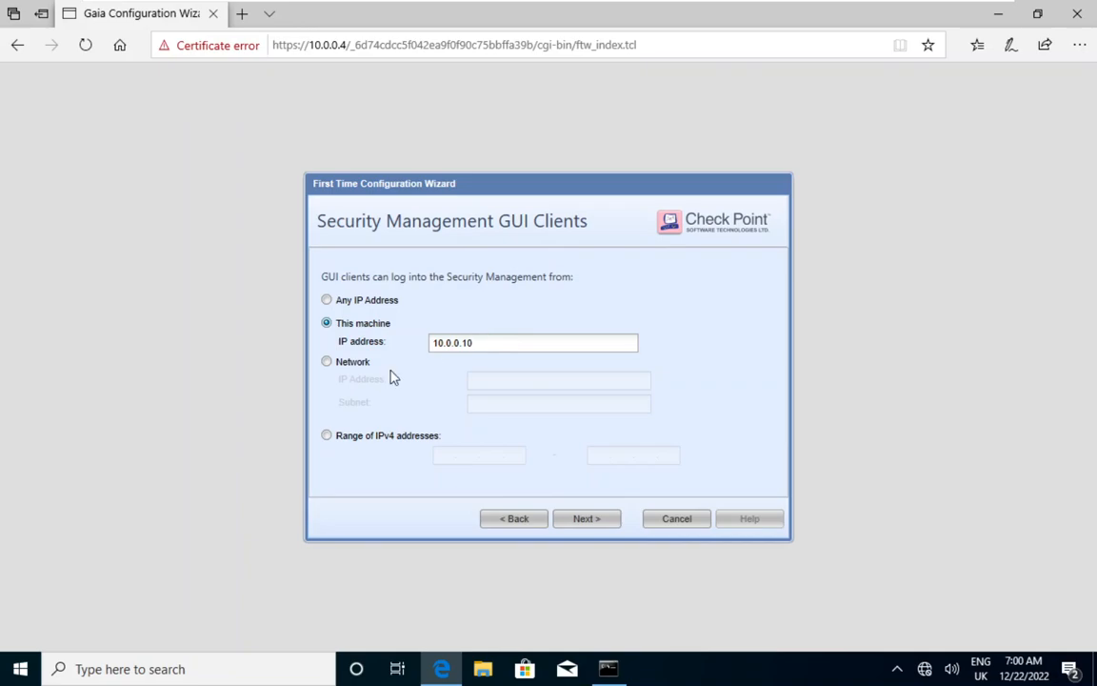
{"action": "left_click", "coordinate": [334, 367]}
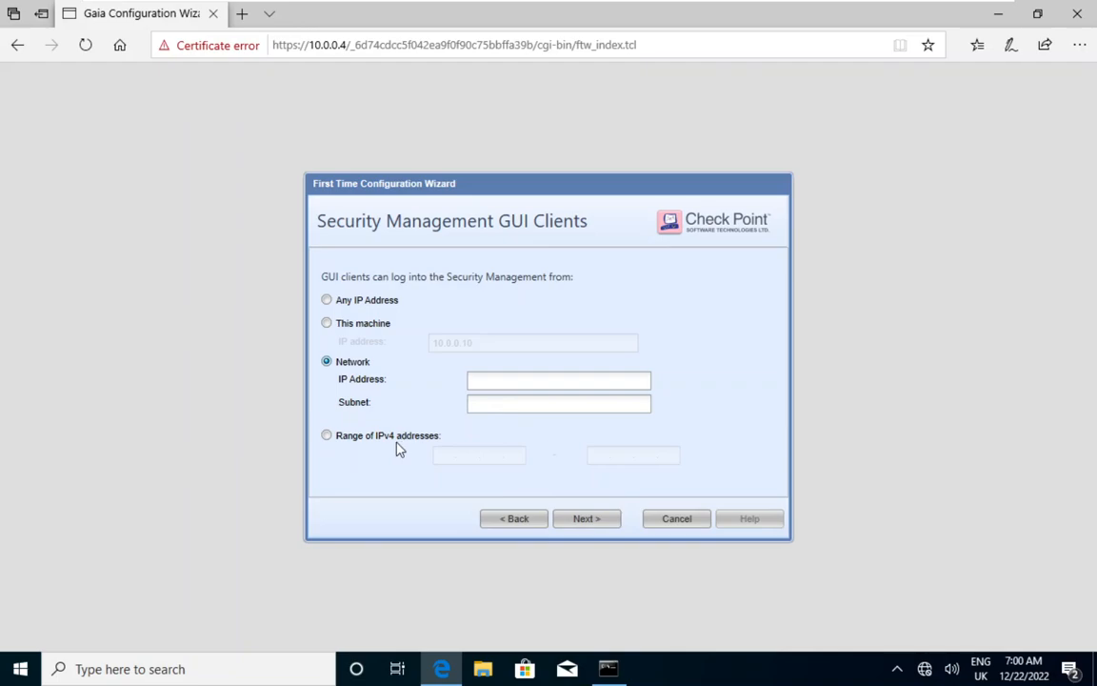
{"action": "left_click", "coordinate": [329, 438]}
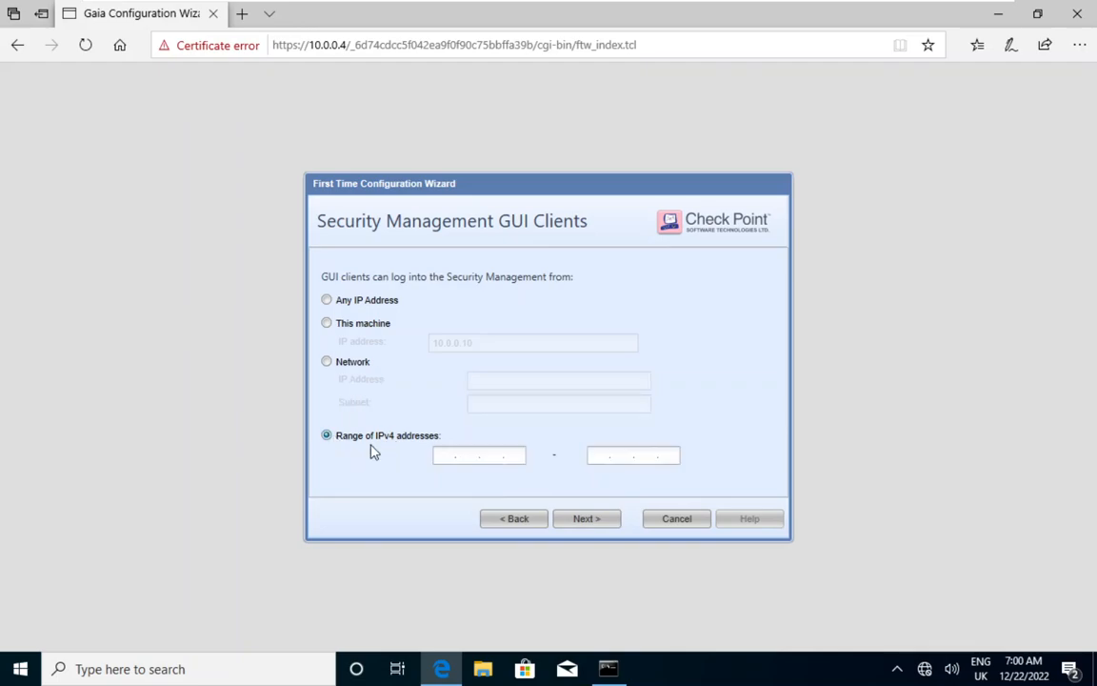
{"action": "left_click", "coordinate": [451, 456]}
{"action": "type", "text": "10.0.0"}
{"action": "type", "text": "10.0.0"}
{"action": "type", "text": "20"}
Allow GUI clients to log in from any IP address, and finish the wizard to start the configuration process
{"action": "left_click", "coordinate": [329, 301]}
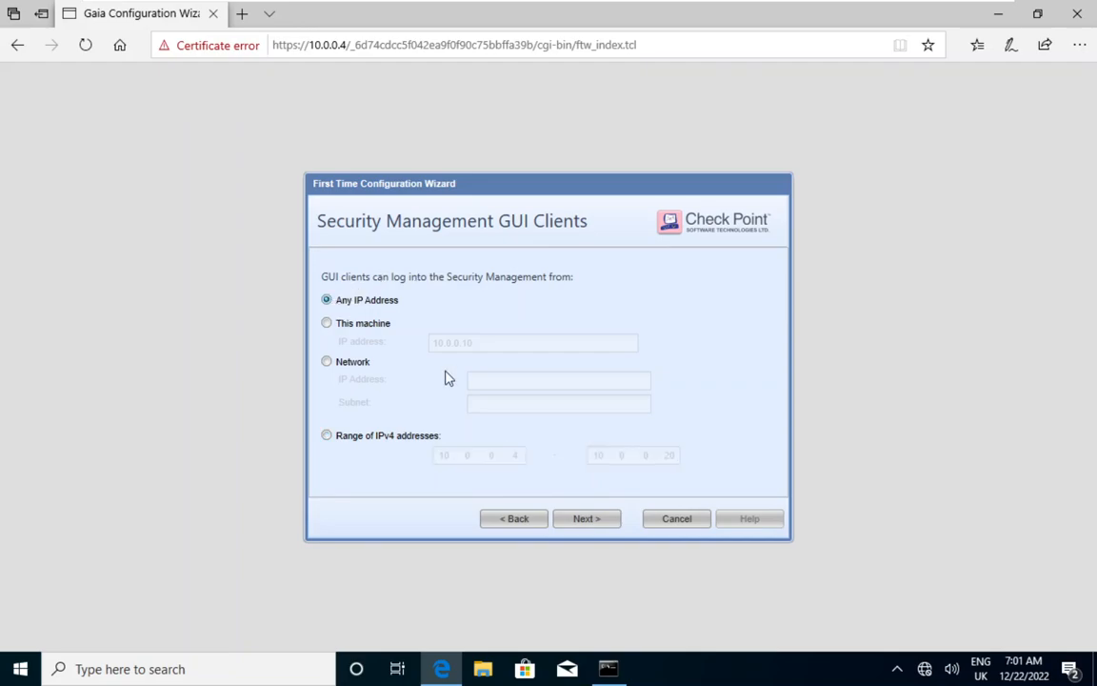
{"action": "left_click", "coordinate": [586, 519]}
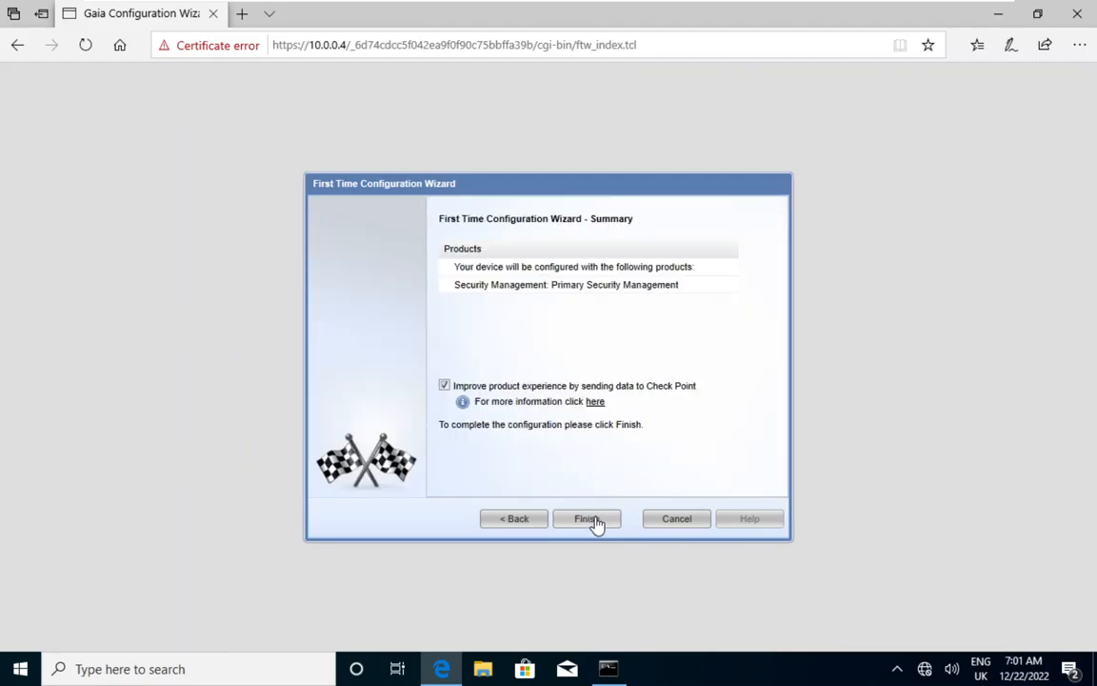
{"action": "left_click", "coordinate": [593, 520]}
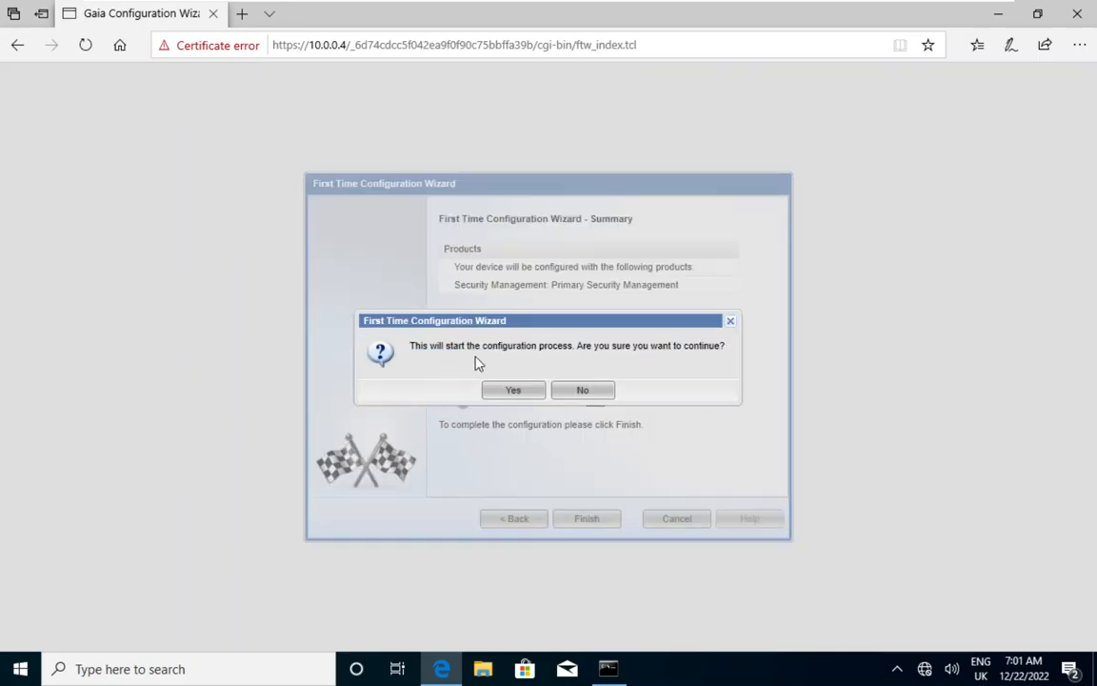
{"action": "left_click", "coordinate": [515, 391]}
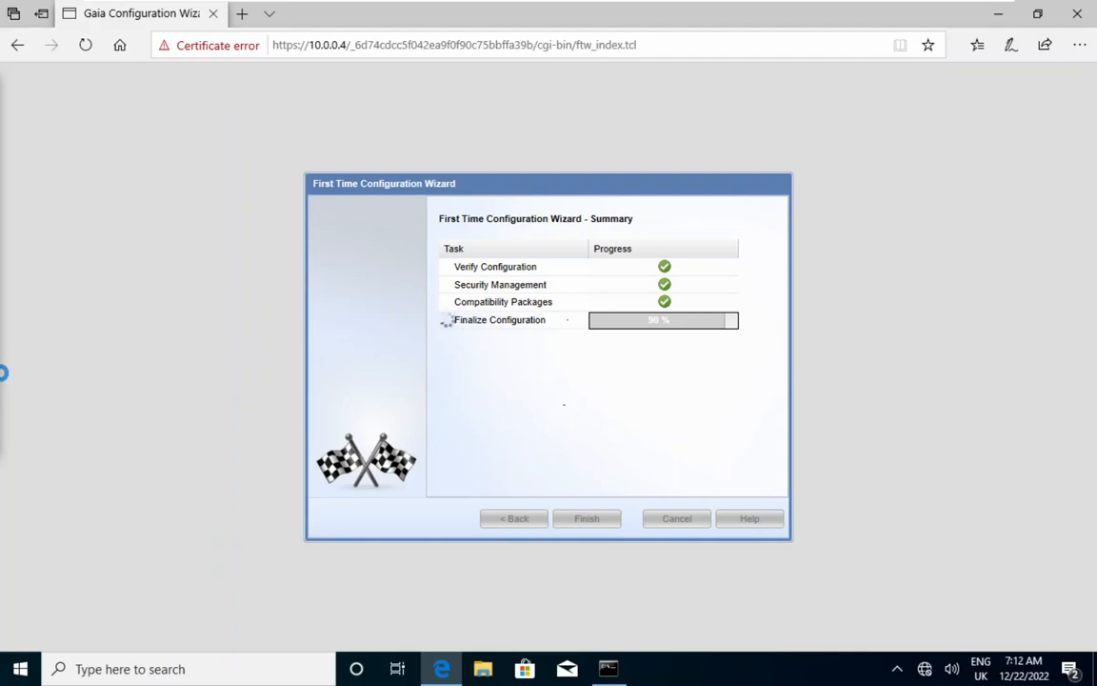
Acknowledge the wizard's completion and look through the Gaia Portal's configuration sections, dismissing the Configuration Locked notice
{"action": "left_click", "coordinate": [606, 226]}
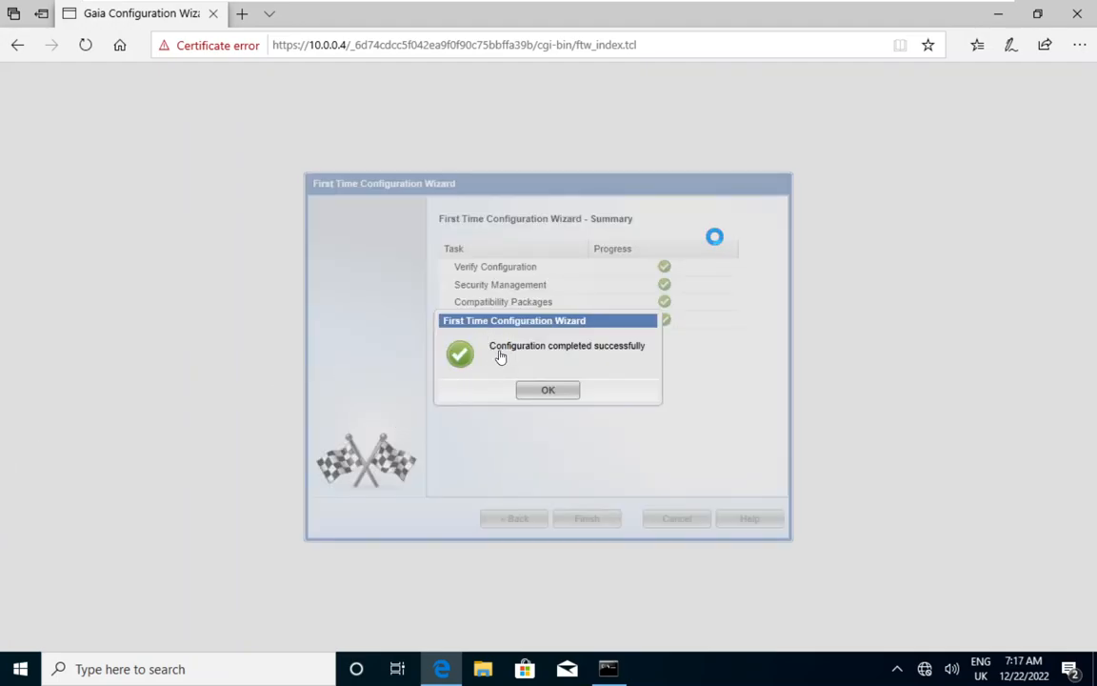
{"action": "left_click", "coordinate": [558, 391]}
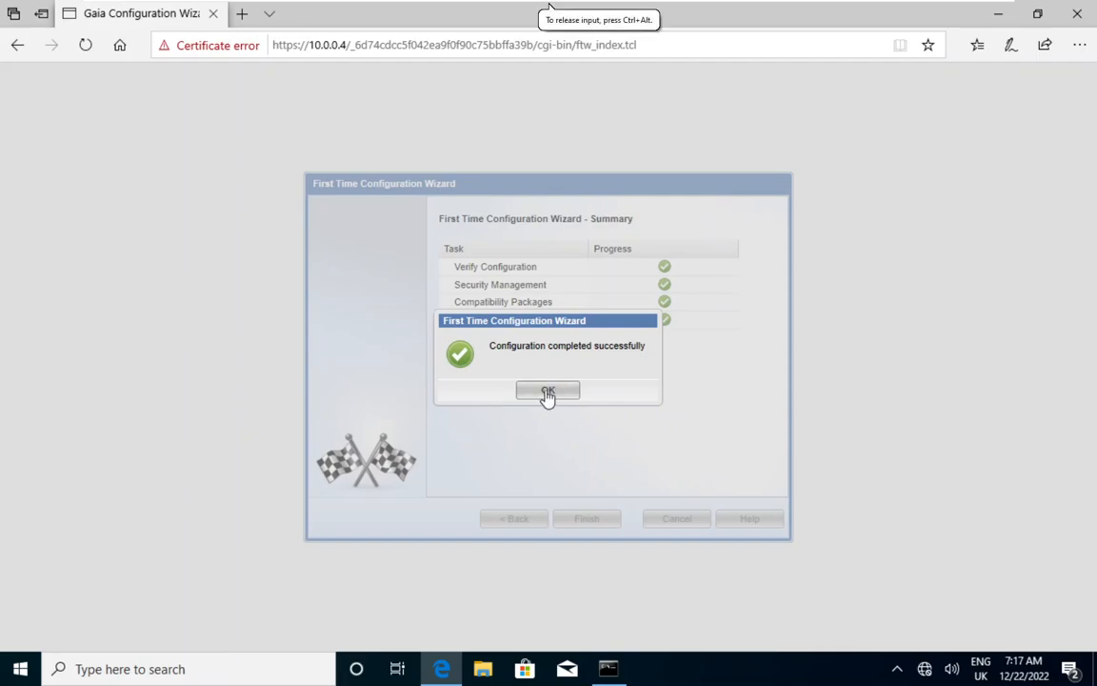
{"action": "left_click", "coordinate": [548, 392]}
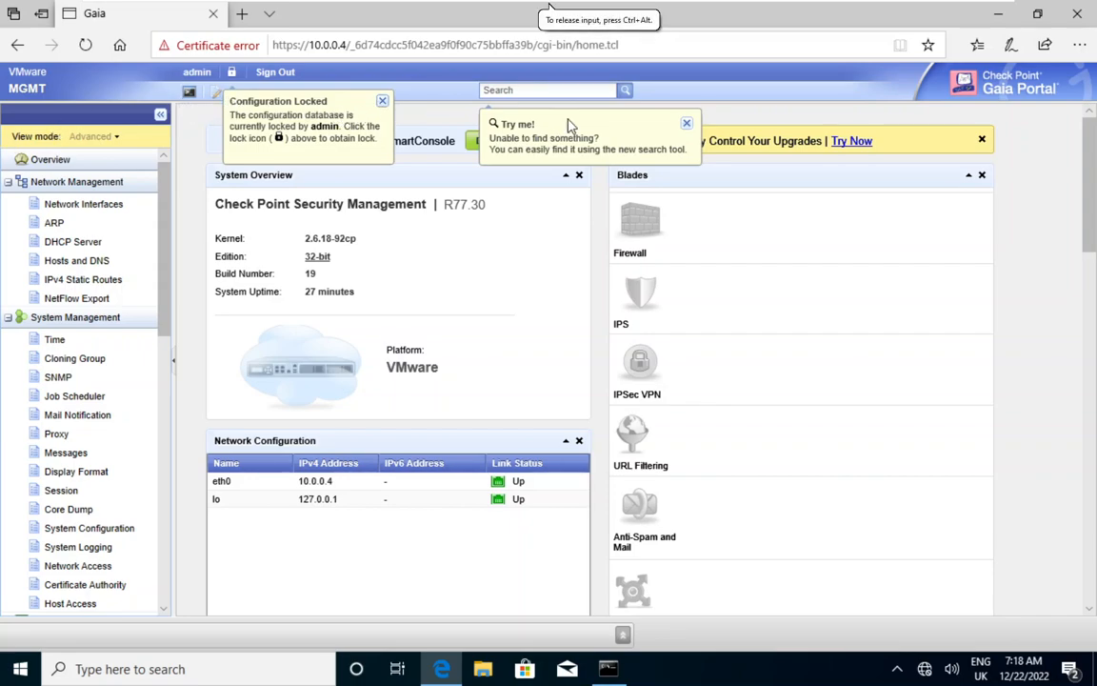
{"action": "left_click", "coordinate": [381, 102]}
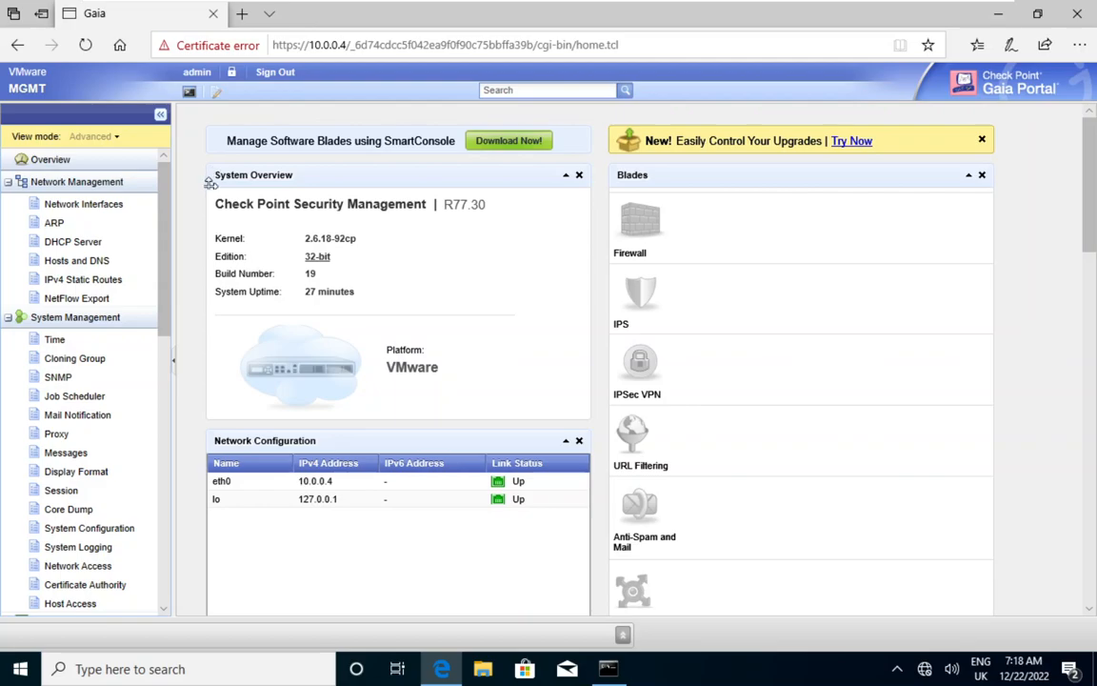
{"action": "left_click_drag", "start_coordinate": [168, 212], "coordinate": [186, 592]}
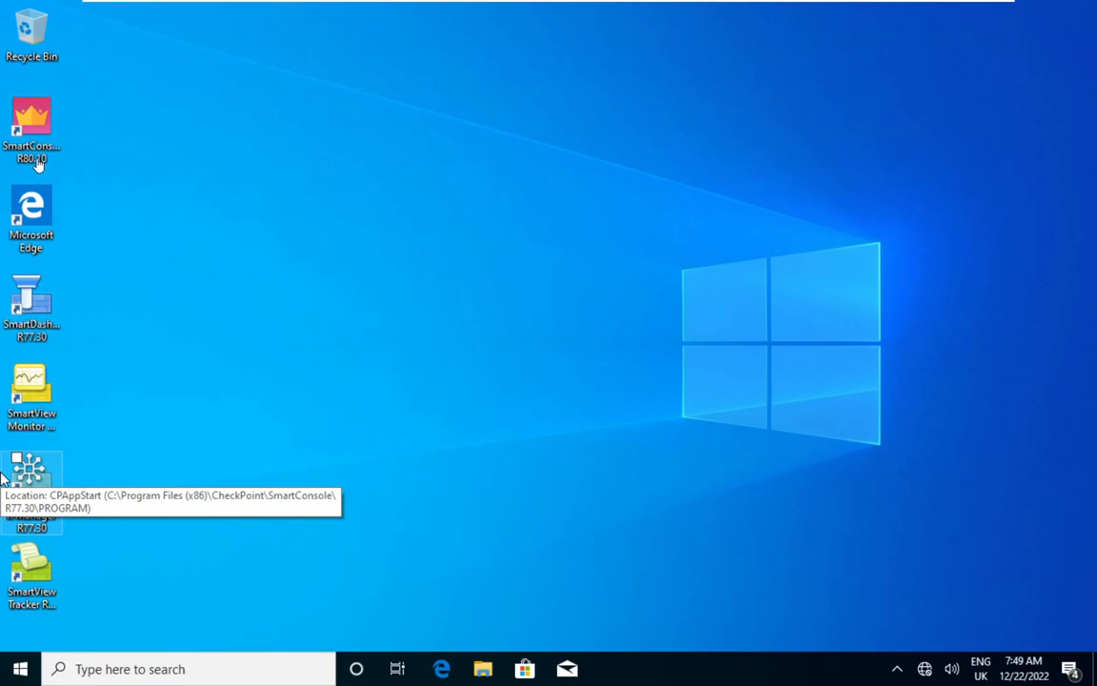
Open SmartDashboard R77.30 and log in to server 10.0.0.4 as admin with the account password and Read only disabled
{"action": "left_click", "coordinate": [42, 306]}
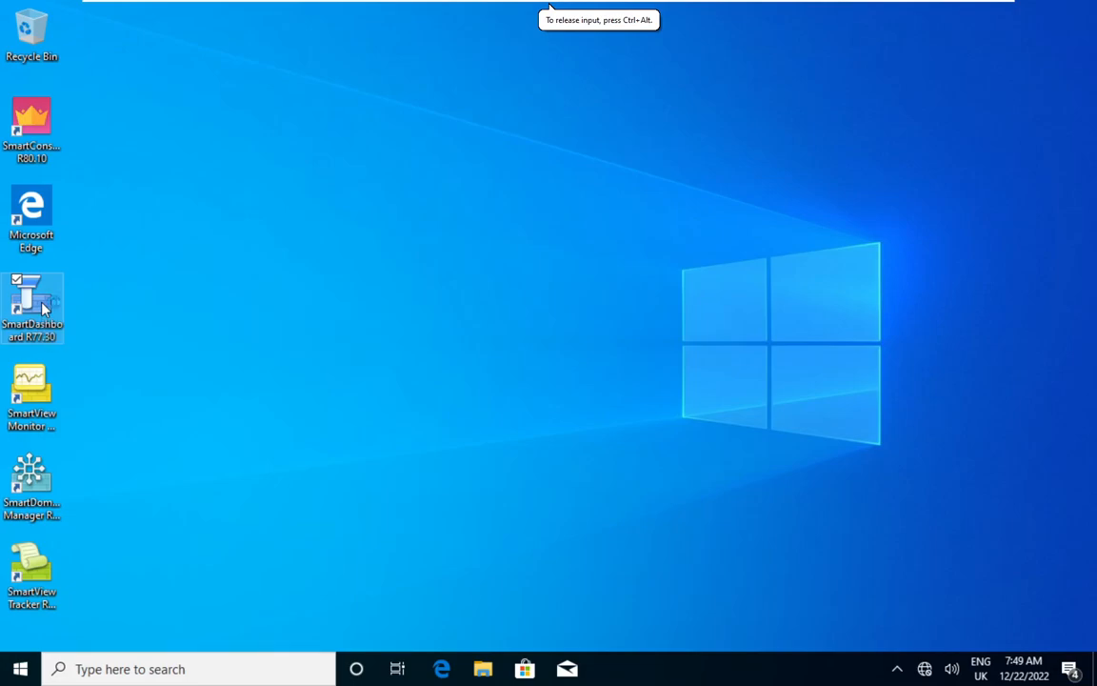
{"action": "double_click", "coordinate": [31, 303]}
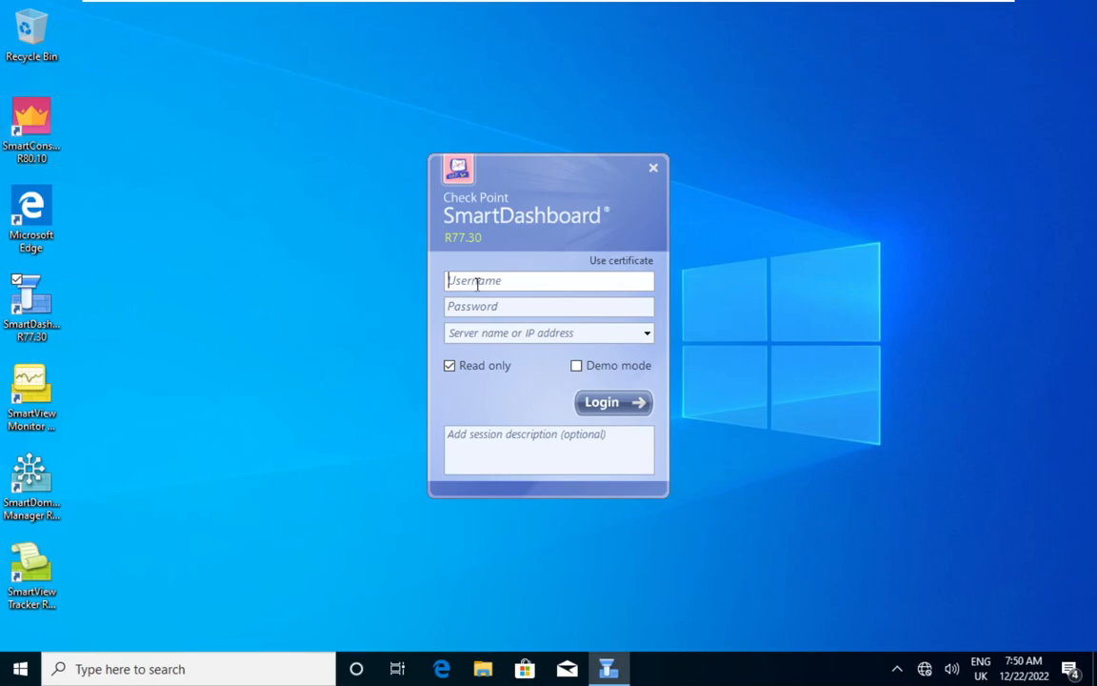
{"action": "type", "text": "admin"}
{"action": "key", "text": "Tab"}
{"action": "type", "text": "admin1234"}
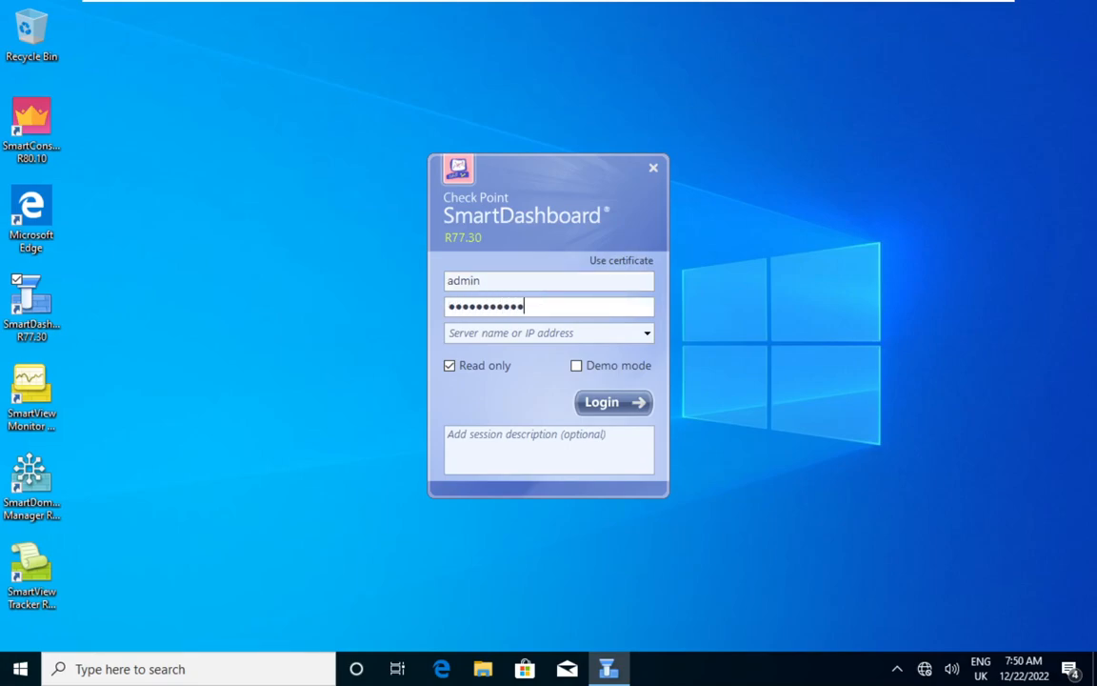
{"action": "key", "text": "Tab"}
{"action": "type", "text": "10"}
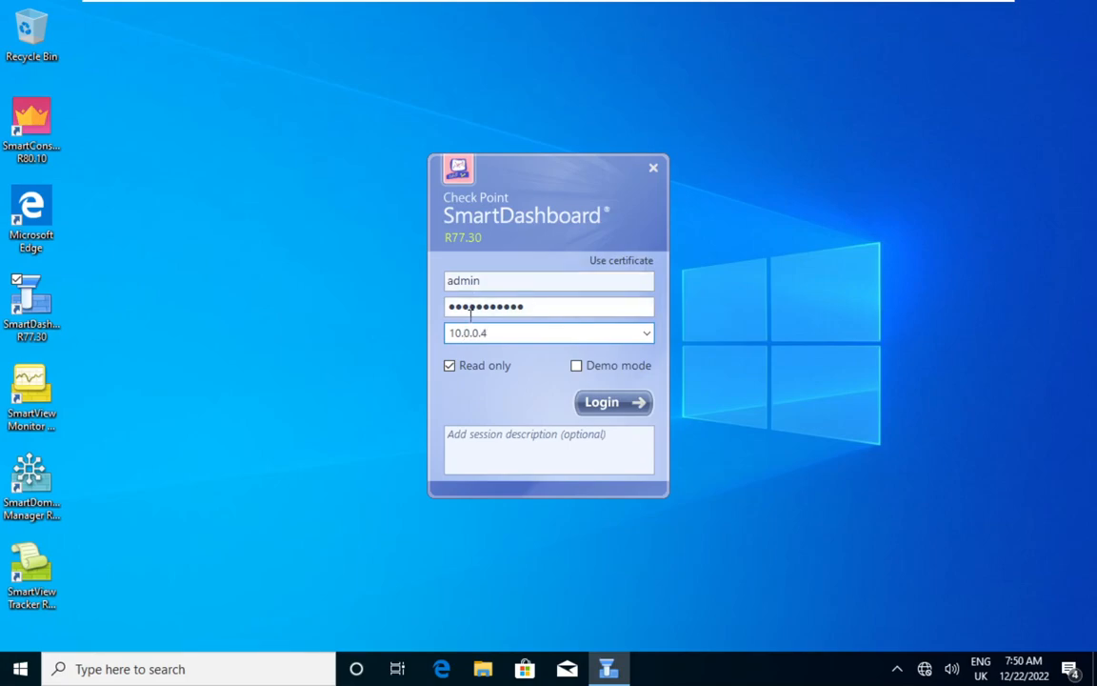
{"action": "left_click", "coordinate": [450, 372]}
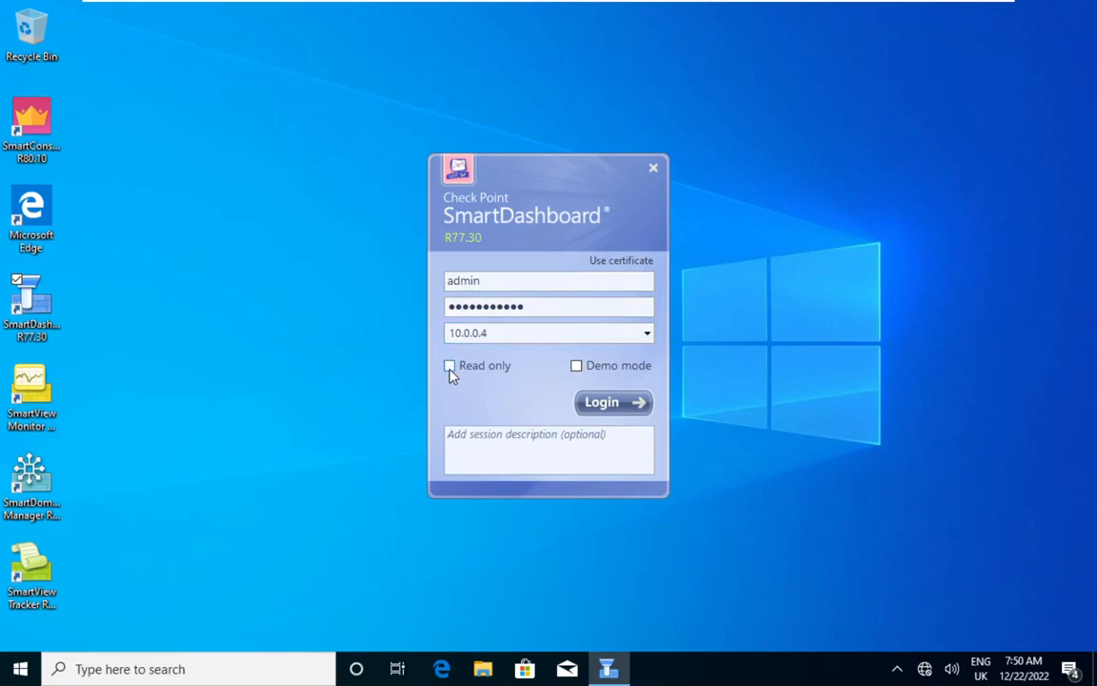
{"action": "left_click", "coordinate": [601, 408]}
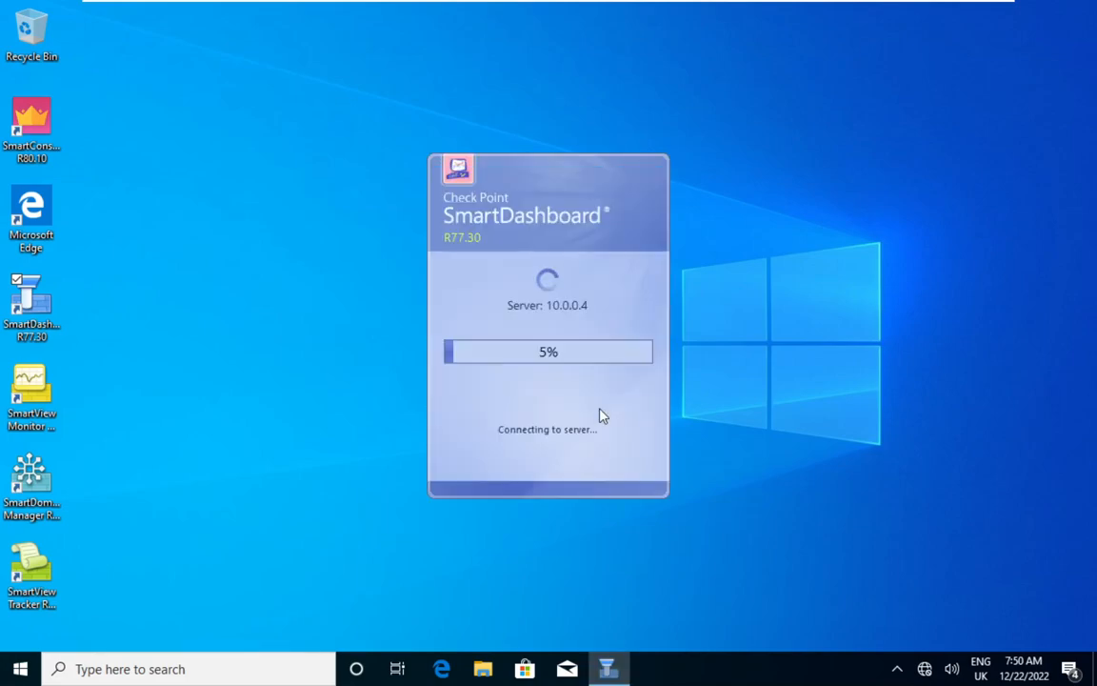